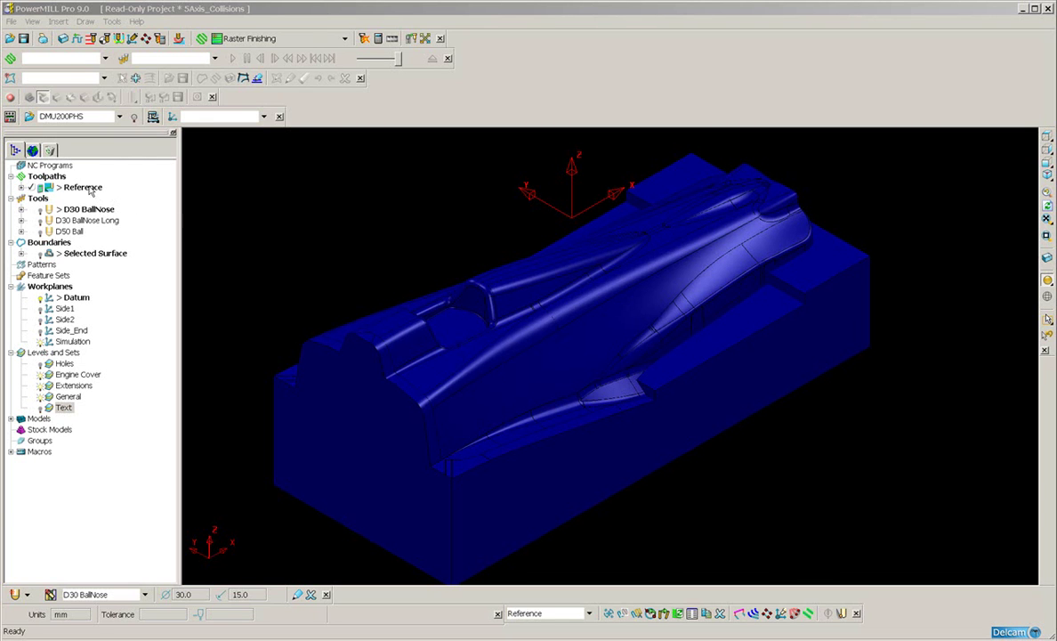
# - Calculate the Reference corner-along finishing toolpath with its existing settings and close its settings
pyautogui.rightClick(90, 191)
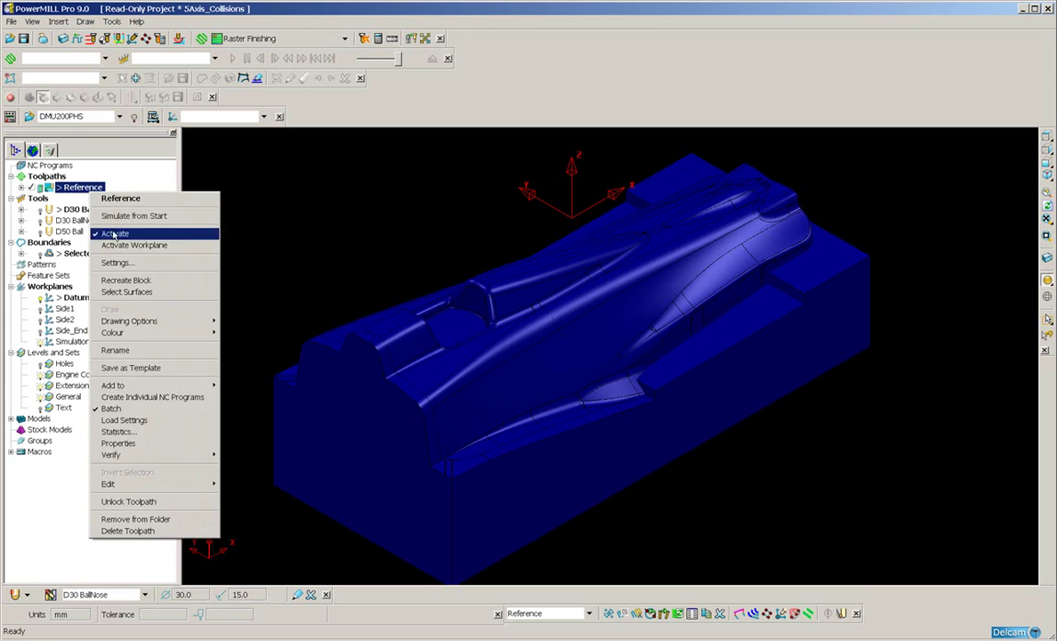
pyautogui.click(131, 265)
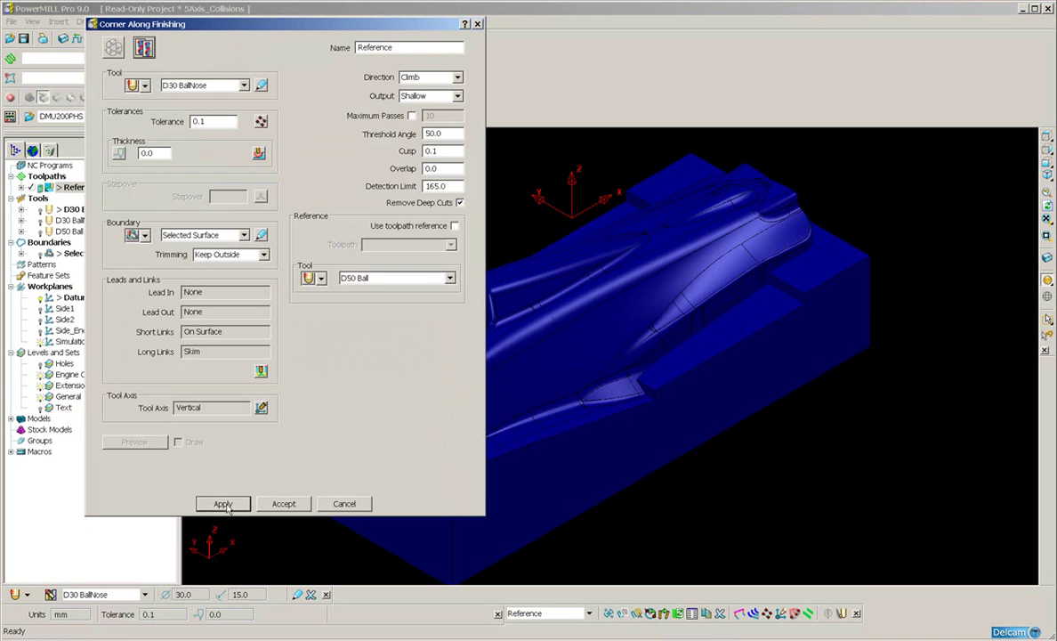
pyautogui.click(223, 504)
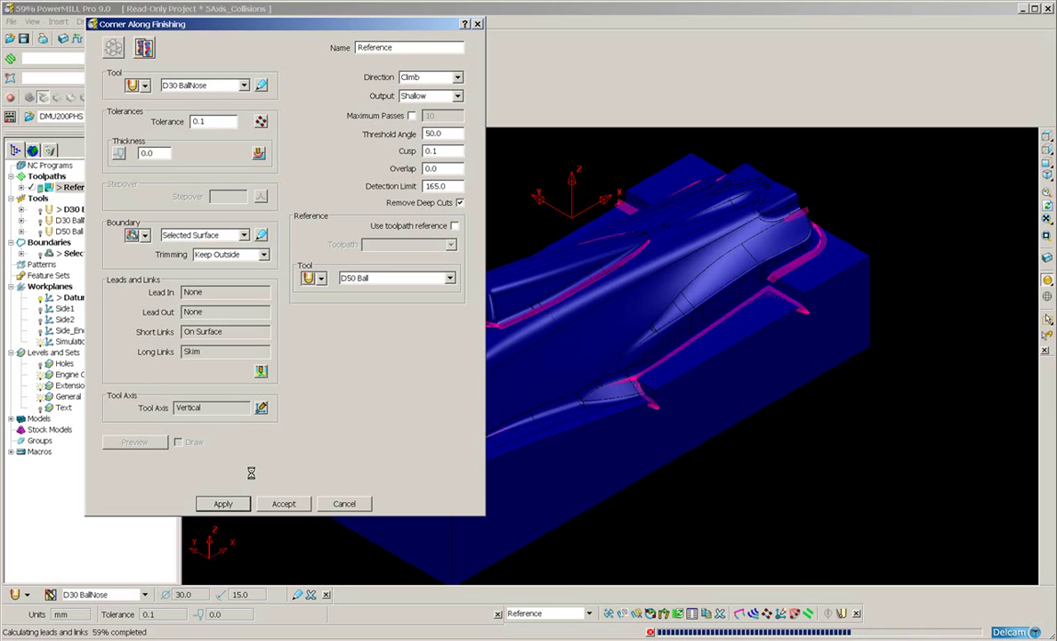
pyautogui.click(345, 504)
pyautogui.keyDown('shift'); pyautogui.moveTo(498, 475); pyautogui.dragTo(514, 453, button='middle'); pyautogui.keyUp('shift')
pyautogui.scroll(1, 511, 457)
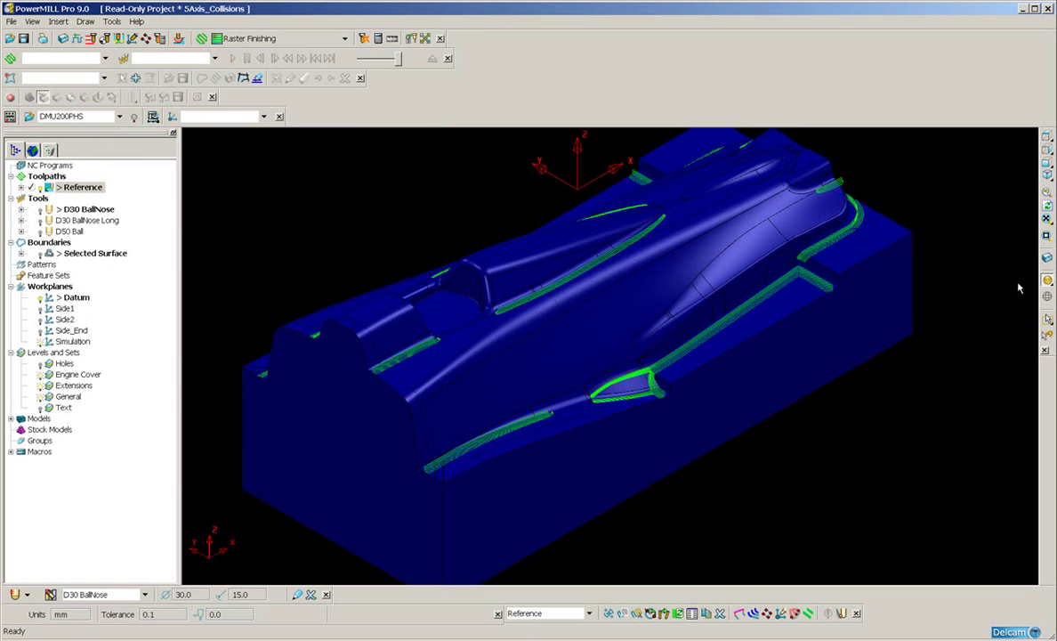
# - Examine the model in minimum radius shading, then return it to plain shading
pyautogui.moveTo(1046, 280)
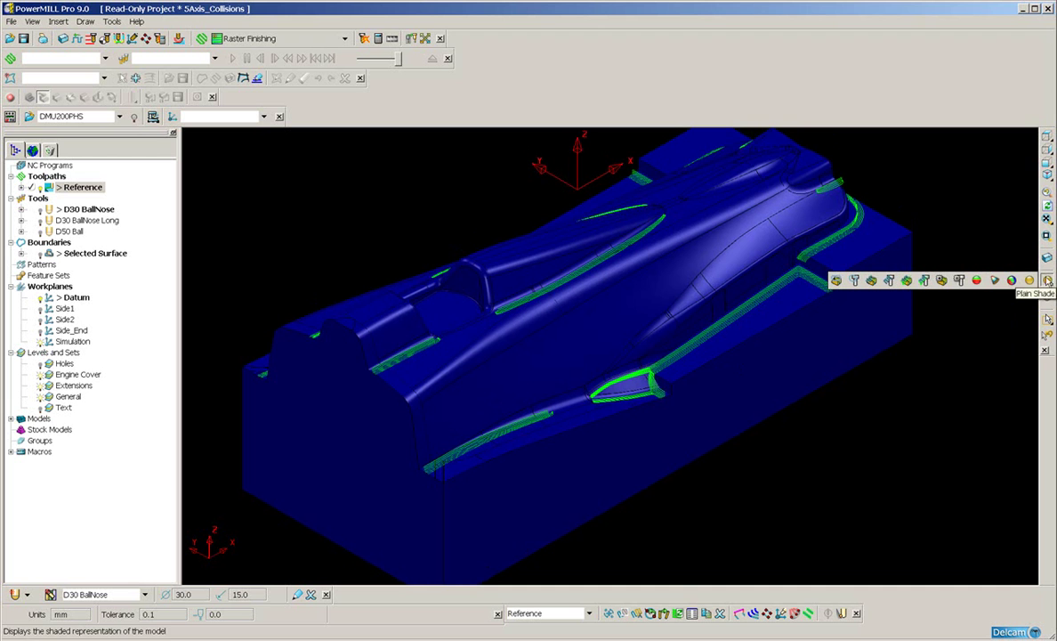
pyautogui.click(992, 281)
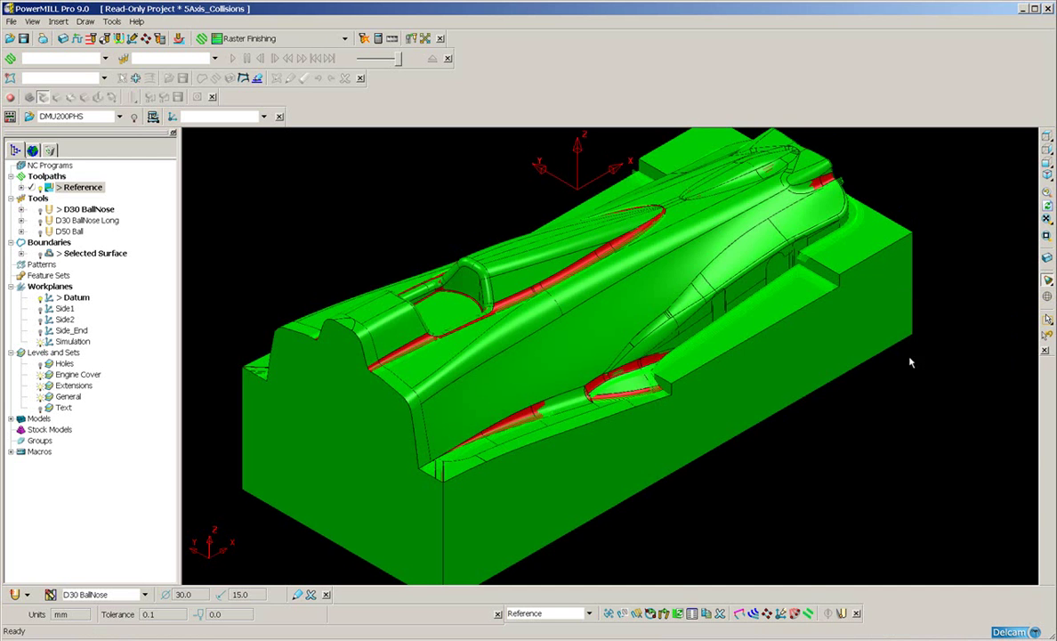
pyautogui.moveTo(910, 362)
pyautogui.mouseDown(button='middle')
pyautogui.moveTo(847, 399)
pyautogui.moveTo(823, 396)
pyautogui.mouseUp(button='middle')
pyautogui.moveTo(972, 263); pyautogui.dragTo(974, 333, button='middle')
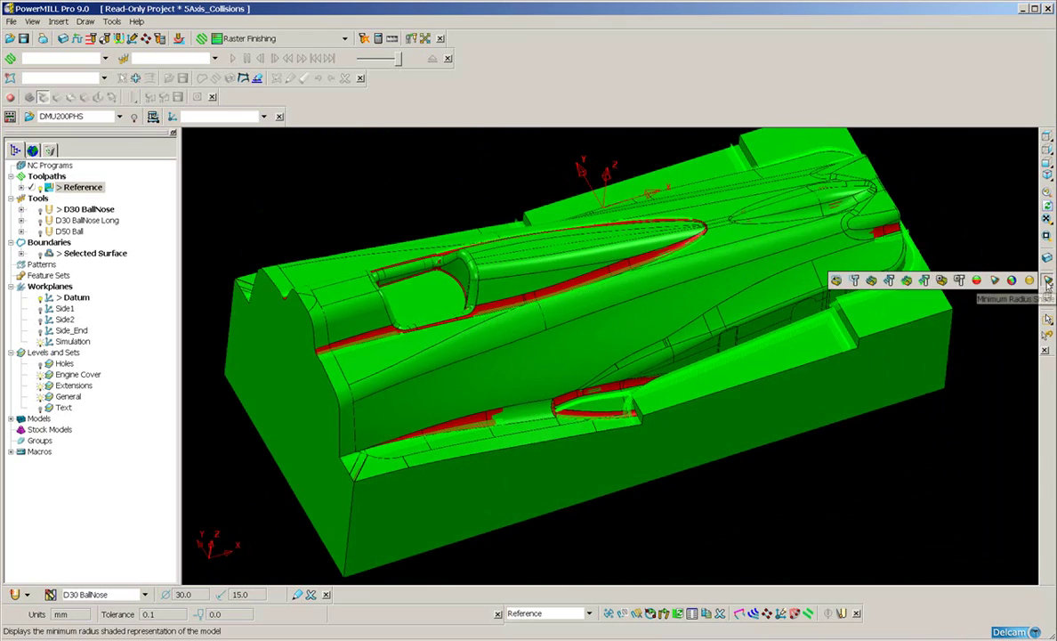
pyautogui.click(1028, 279)
pyautogui.moveTo(805, 367); pyautogui.dragTo(785, 330, button='middle')
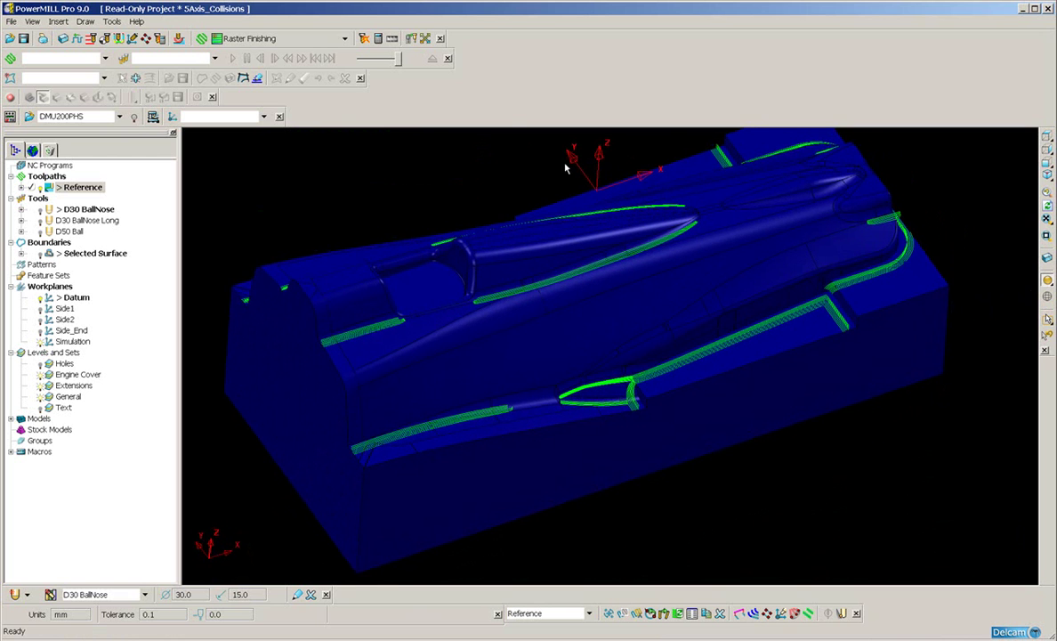
# - Run a collision check of the Reference toolpath against the models, splitting safe and unsafe moves, and close the verification settings
pyautogui.click(365, 38)
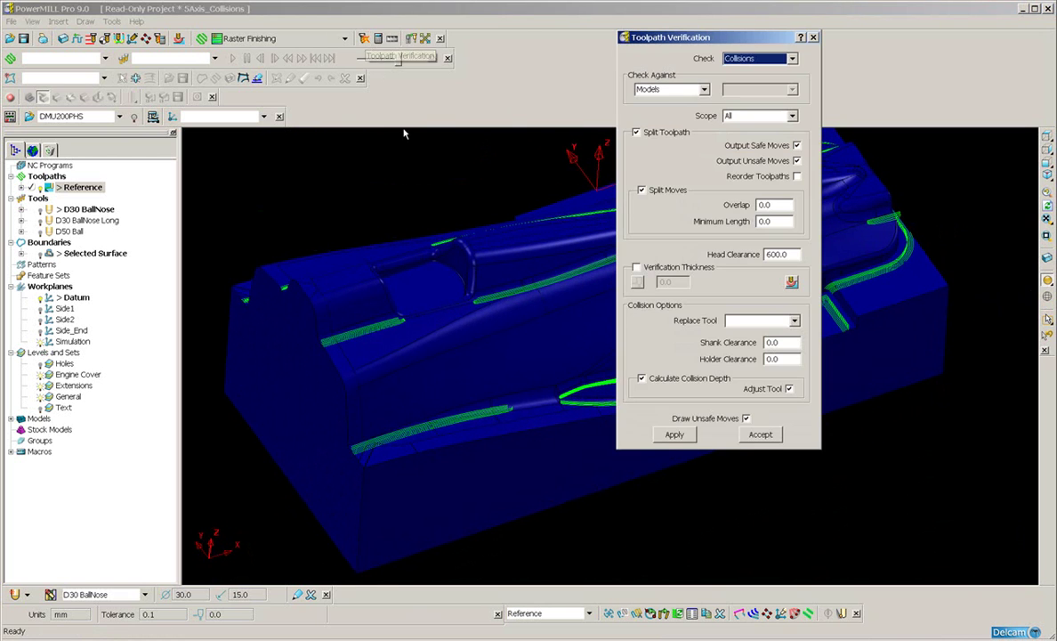
pyautogui.click(675, 434)
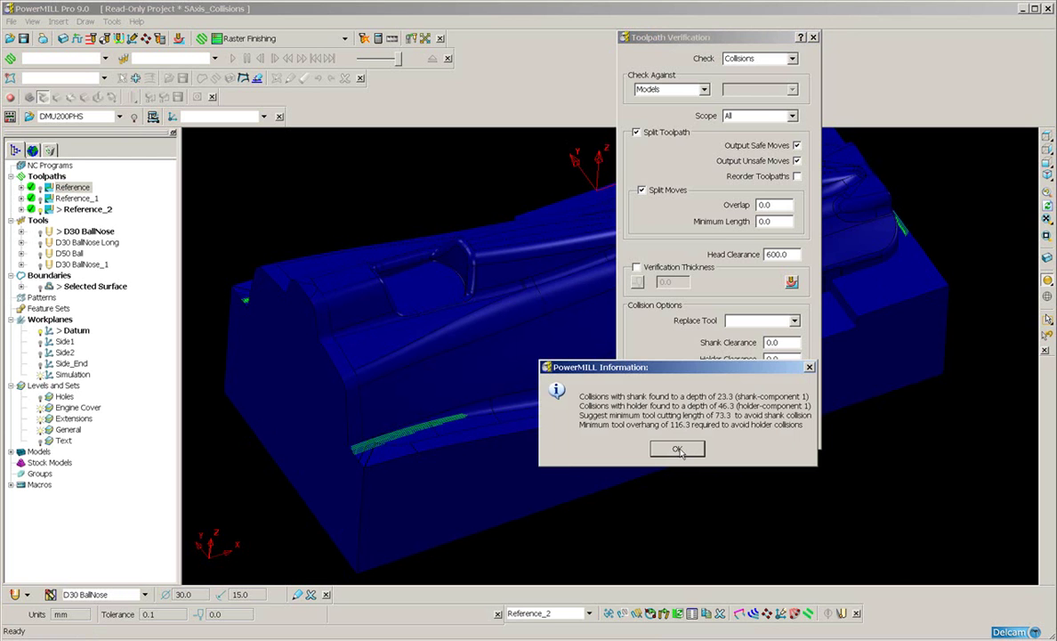
pyautogui.click(678, 450)
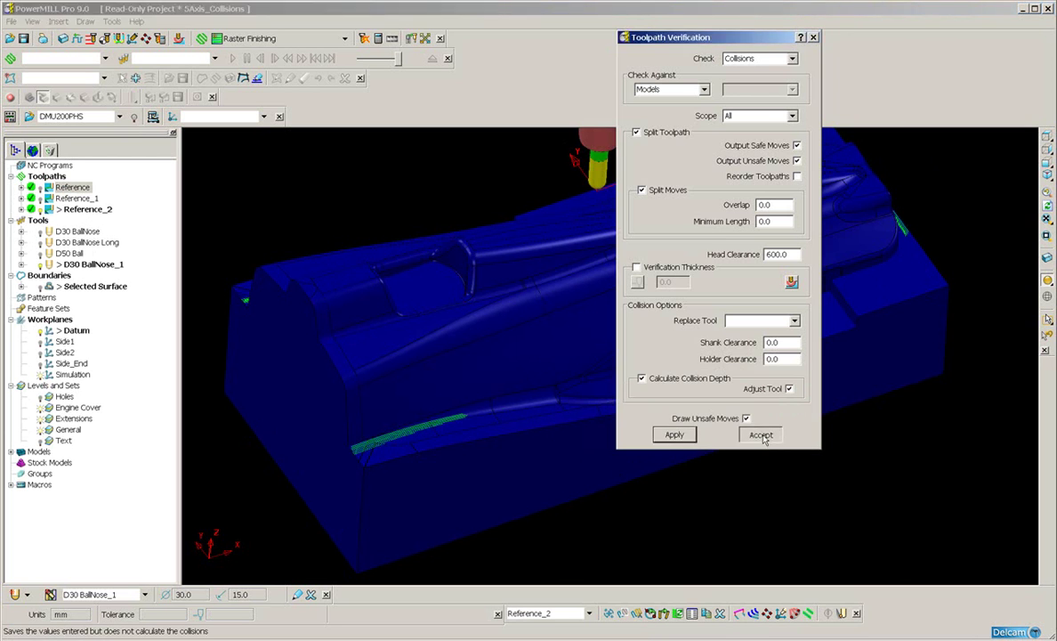
pyautogui.click(686, 367)
pyautogui.keyDown('shift'); pyautogui.moveTo(664, 342); pyautogui.dragTo(650, 383, button='middle'); pyautogui.keyUp('shift')
pyautogui.scroll(-1, 663, 402)
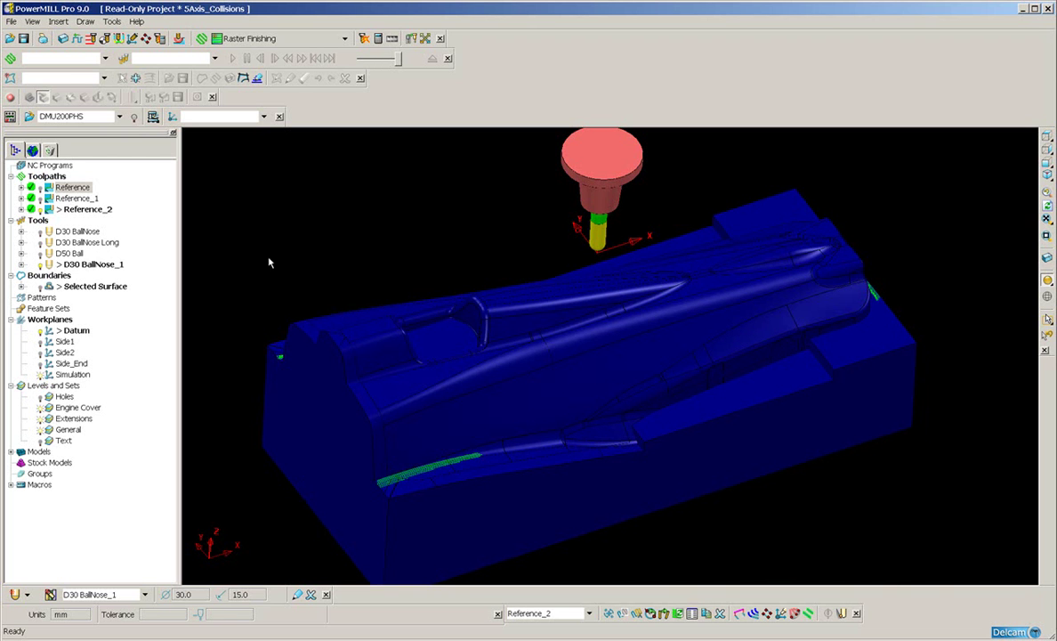
# - Inspect where the Reference_2 toolpath runs on the model and deactivate it
pyautogui.moveTo(585, 361); pyautogui.dragTo(424, 389, button='middle')
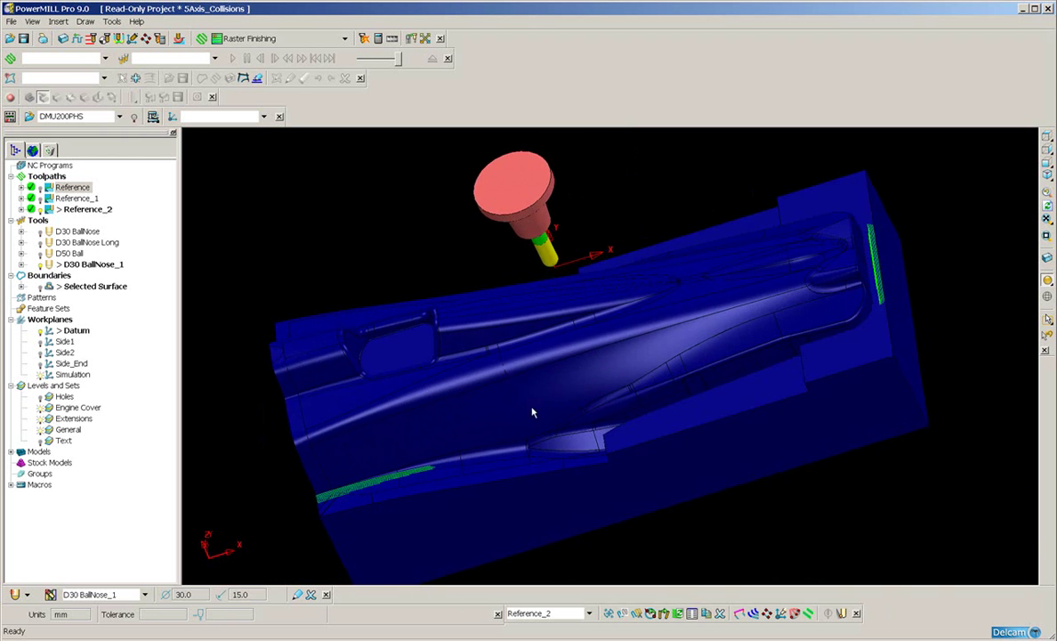
pyautogui.moveTo(532, 412); pyautogui.dragTo(860, 332, button='middle')
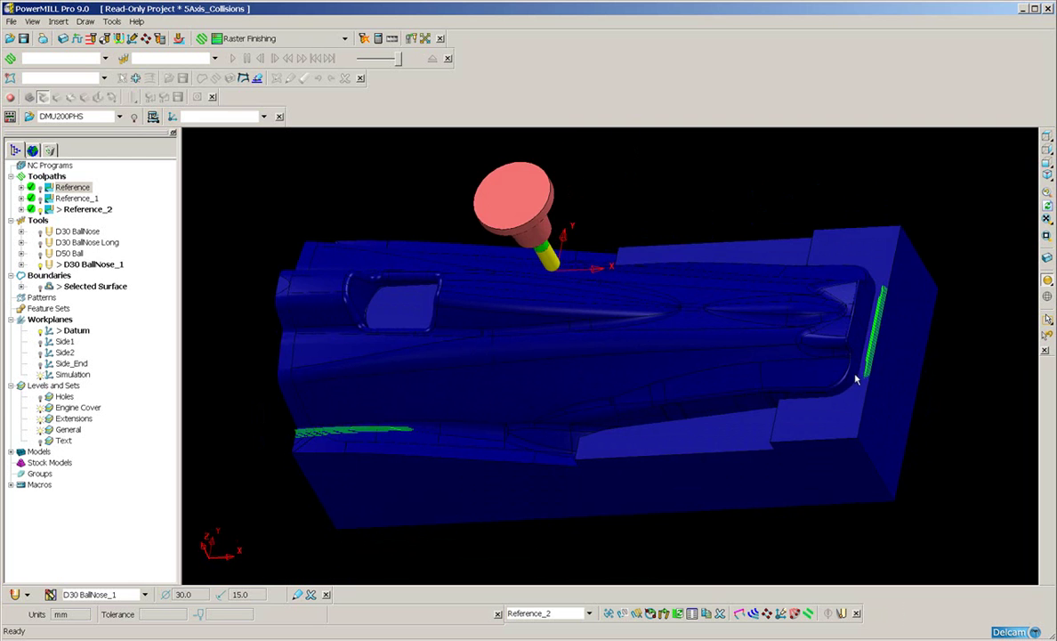
pyautogui.moveTo(428, 450); pyautogui.dragTo(708, 351, button='middle')
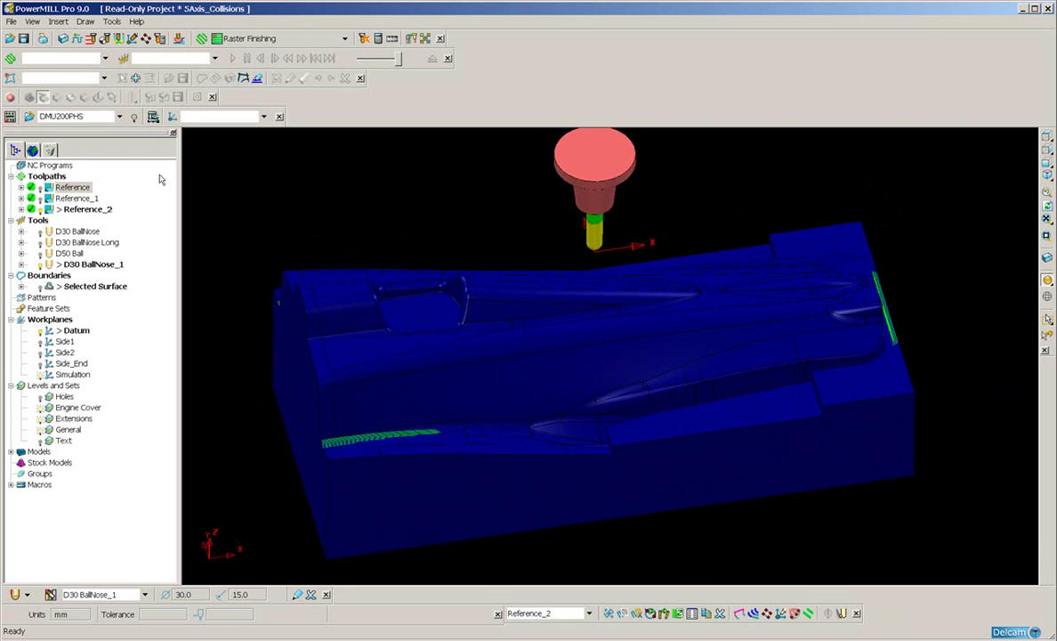
pyautogui.doubleClick(50, 207)
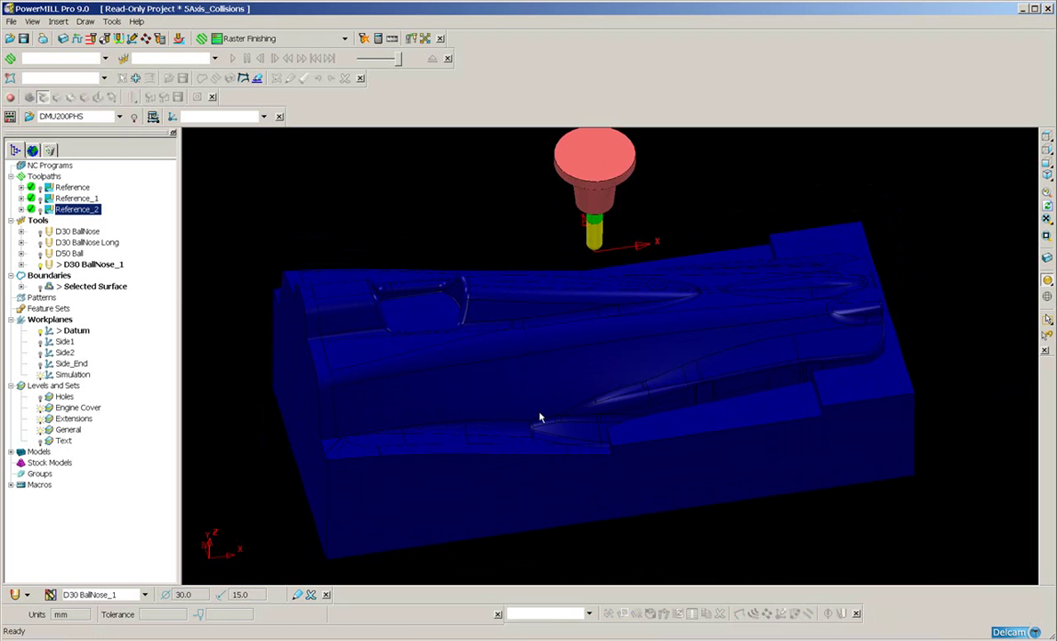
# - Create a workplane aligned to a picked point on the lower side ledge near the model's cockpit end and make it active
pyautogui.moveTo(540, 420); pyautogui.dragTo(500, 350, button='middle')
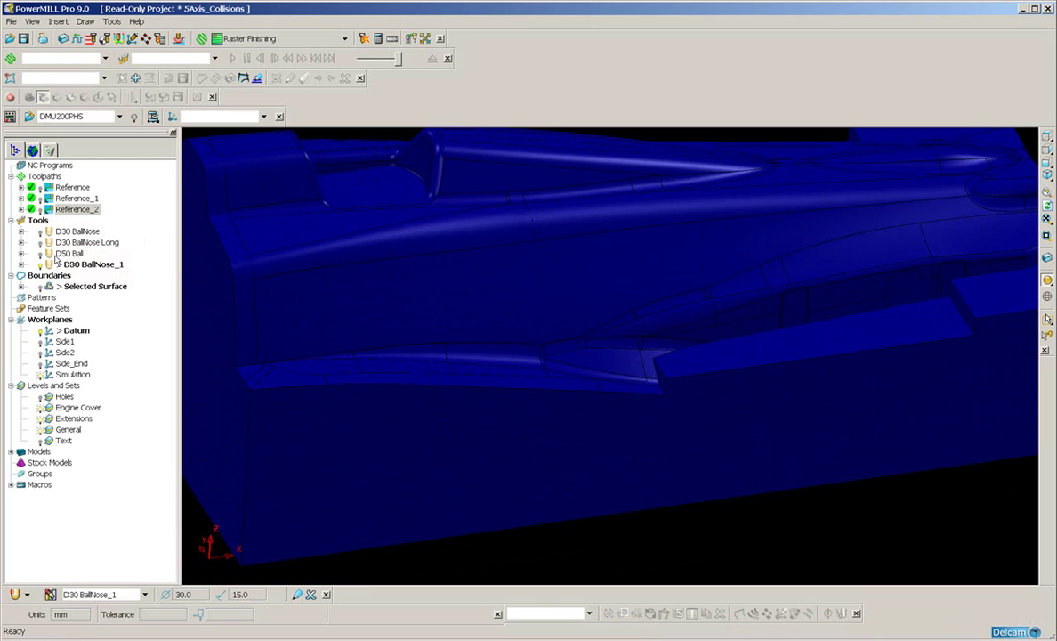
pyautogui.rightClick(46, 320)
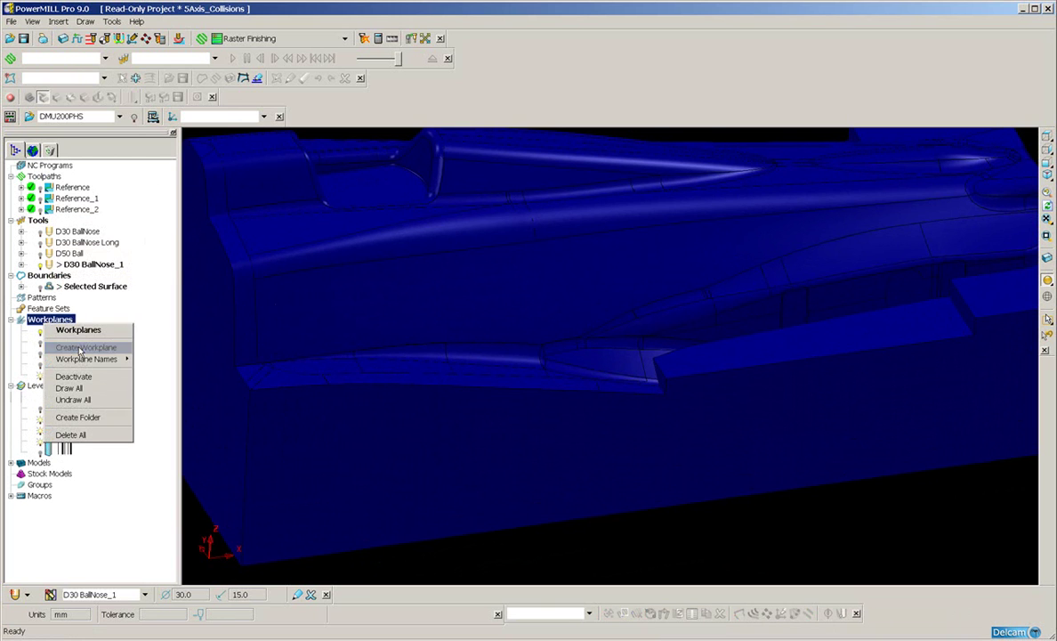
pyautogui.click(94, 347)
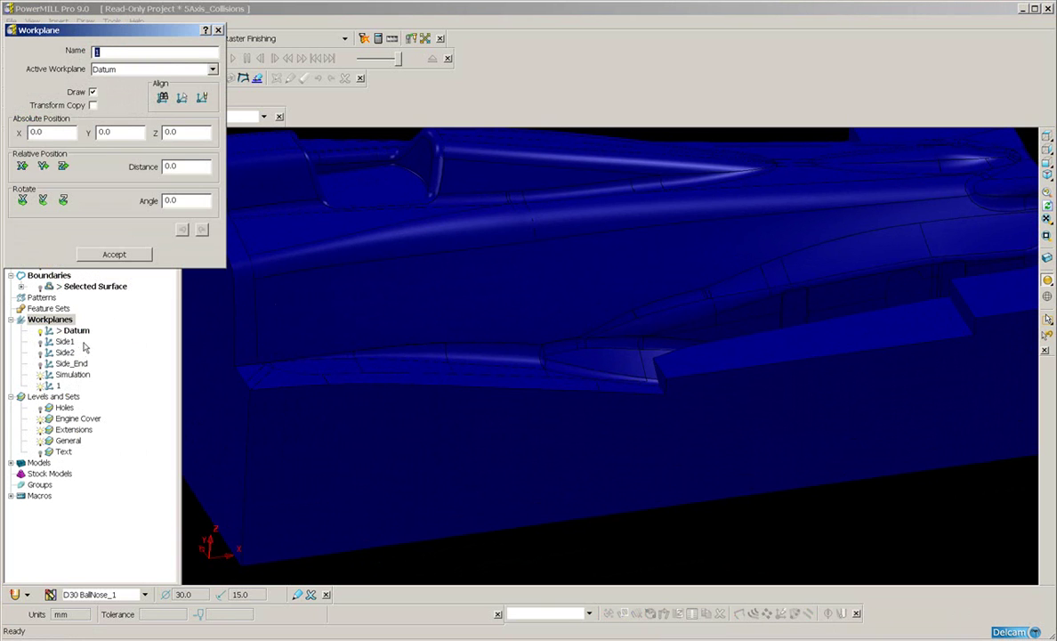
pyautogui.click(182, 98)
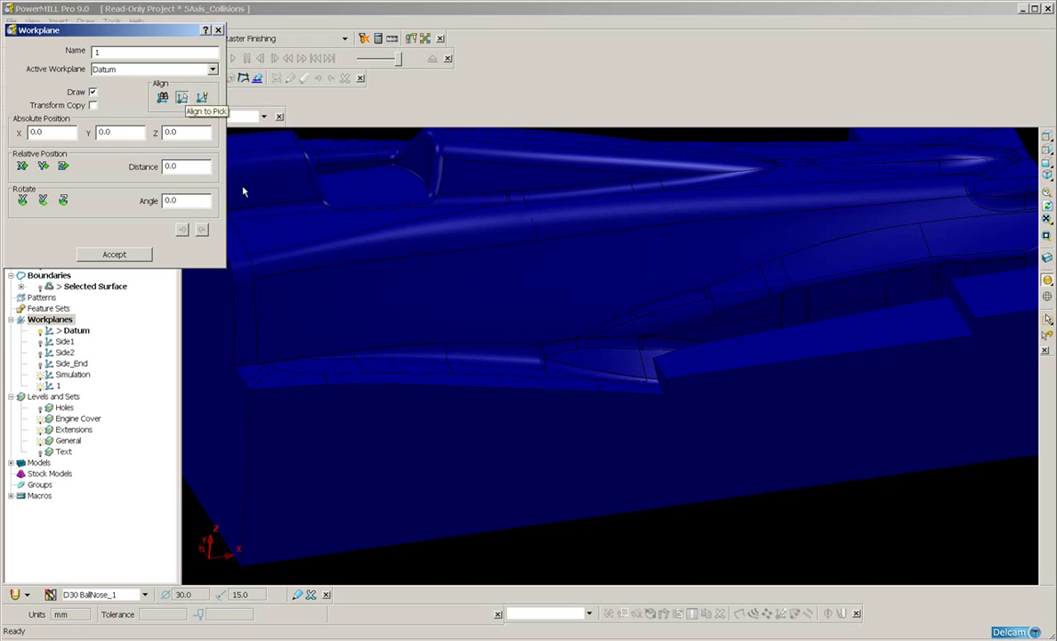
pyautogui.click(417, 356)
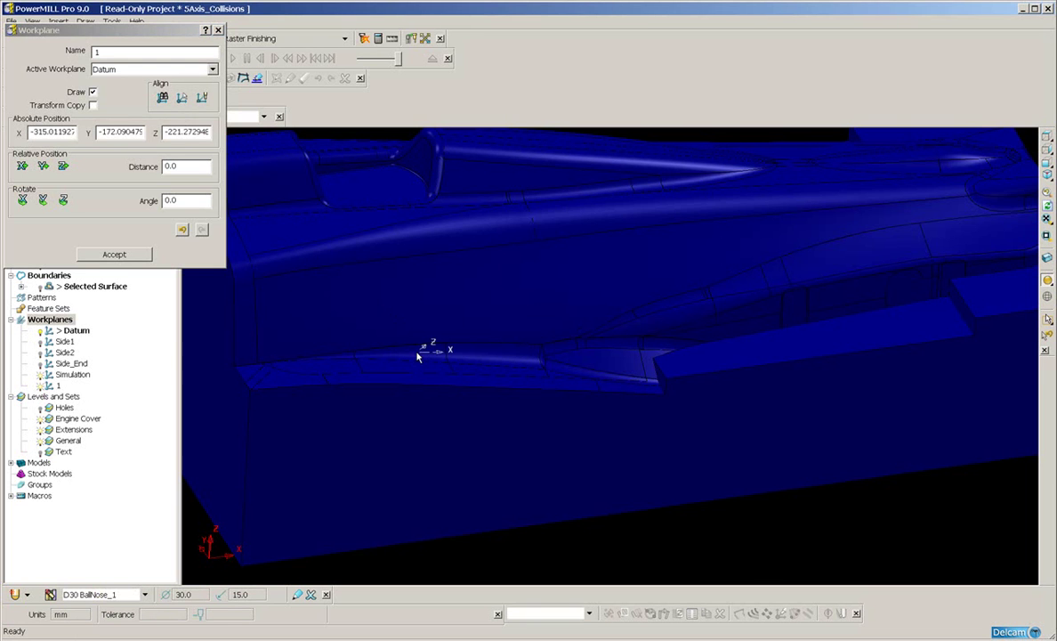
pyautogui.click(153, 70)
pyautogui.click(147, 91)
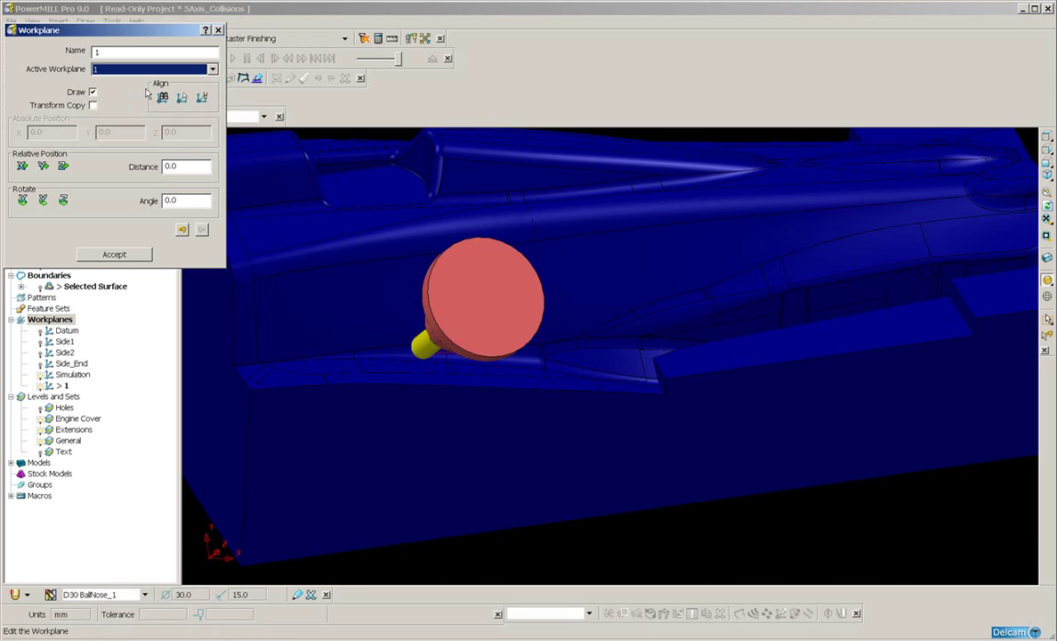
pyautogui.click(117, 253)
# - Create a second workplane aligned to a picked point on the model's opposite side ledge and make it active
pyautogui.moveTo(452, 361); pyautogui.dragTo(683, 388, button='middle')
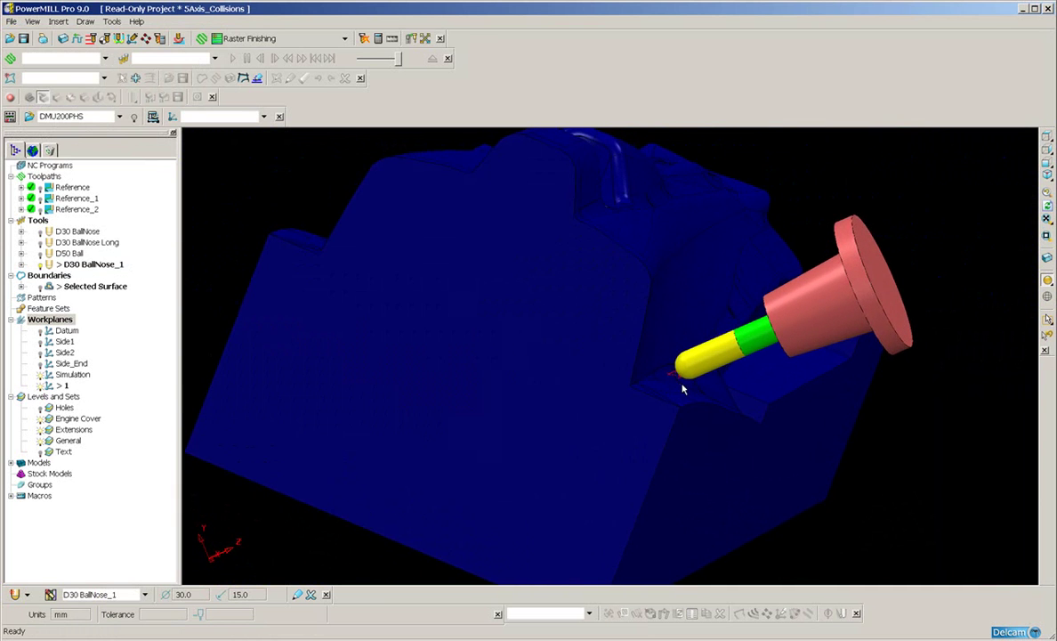
pyautogui.moveTo(422, 322); pyautogui.dragTo(497, 370, button='middle')
pyautogui.rightClick(51, 320)
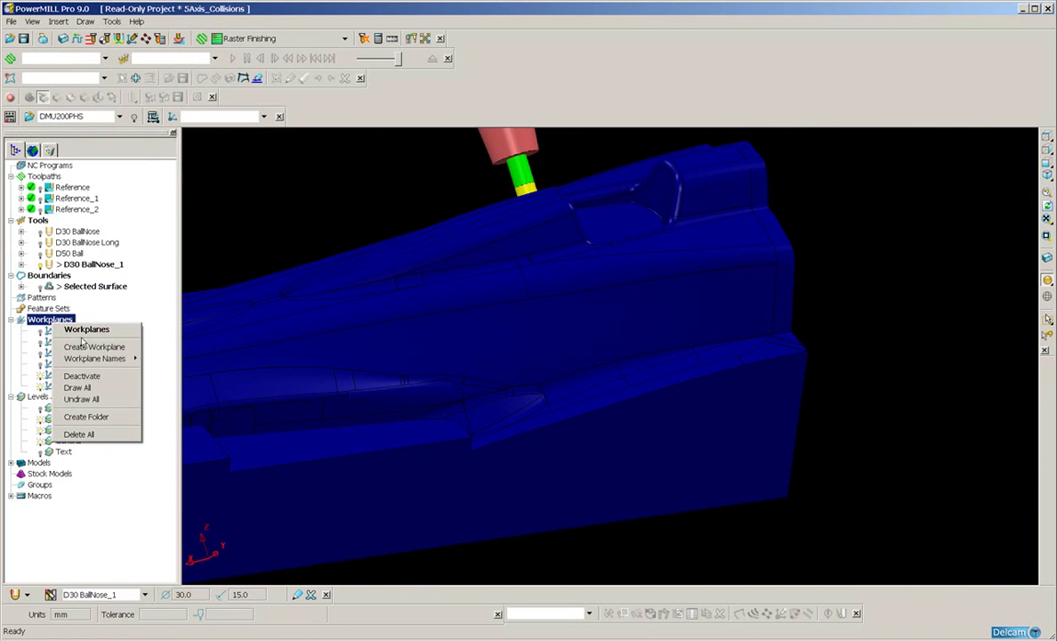
pyautogui.click(90, 347)
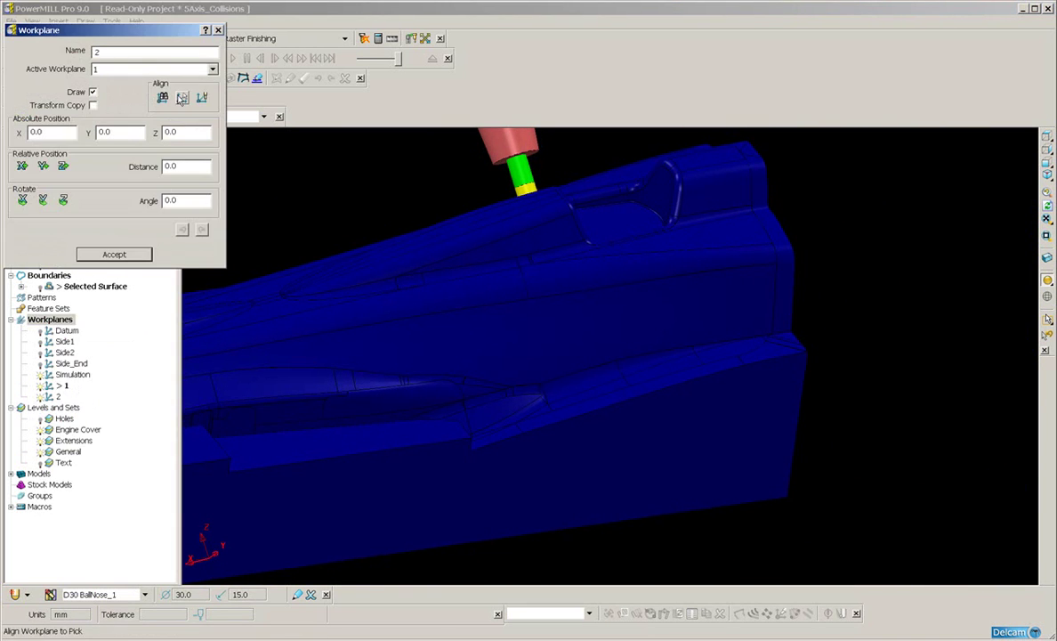
pyautogui.click(181, 98)
pyautogui.keyDown('ctrl'); pyautogui.keyDown('shift'); pyautogui.moveTo(611, 318); pyautogui.dragTo(752, 399, button='middle'); pyautogui.keyUp('shift'); pyautogui.keyUp('ctrl')
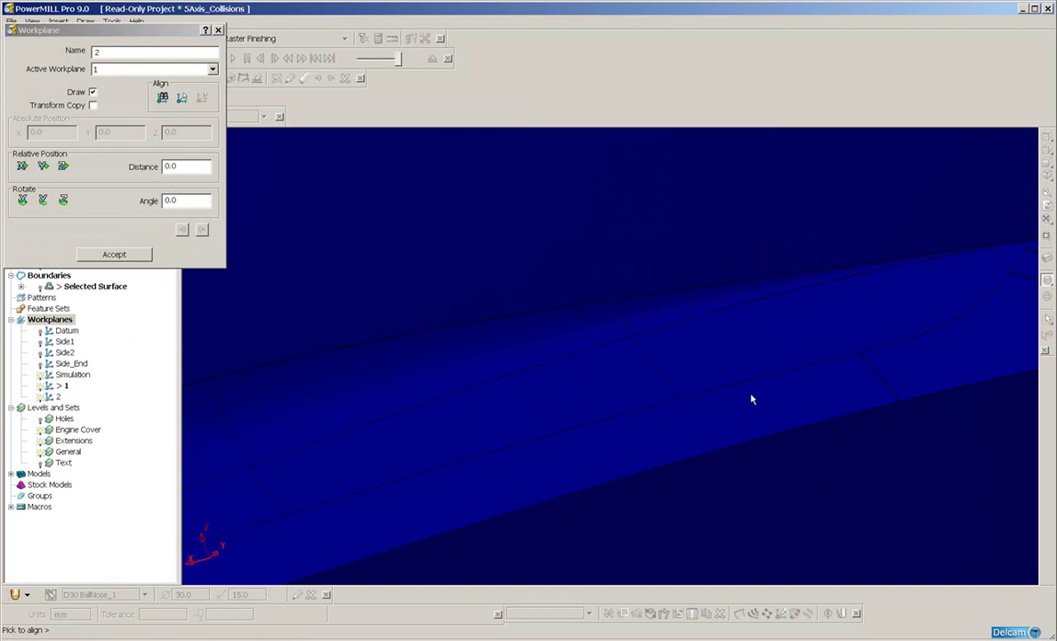
pyautogui.click(539, 341)
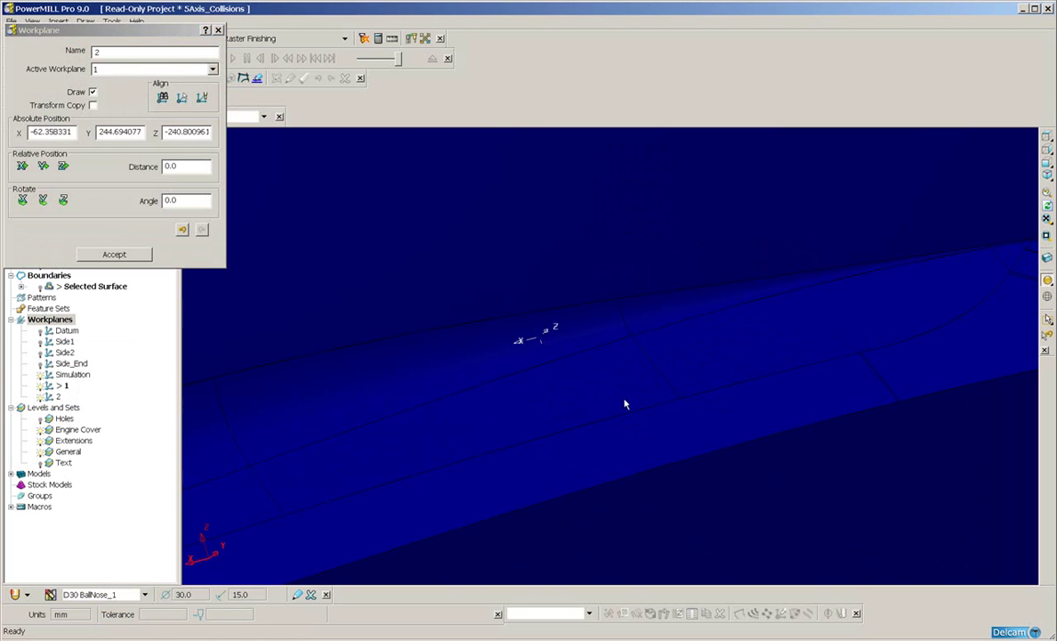
pyautogui.click(178, 70)
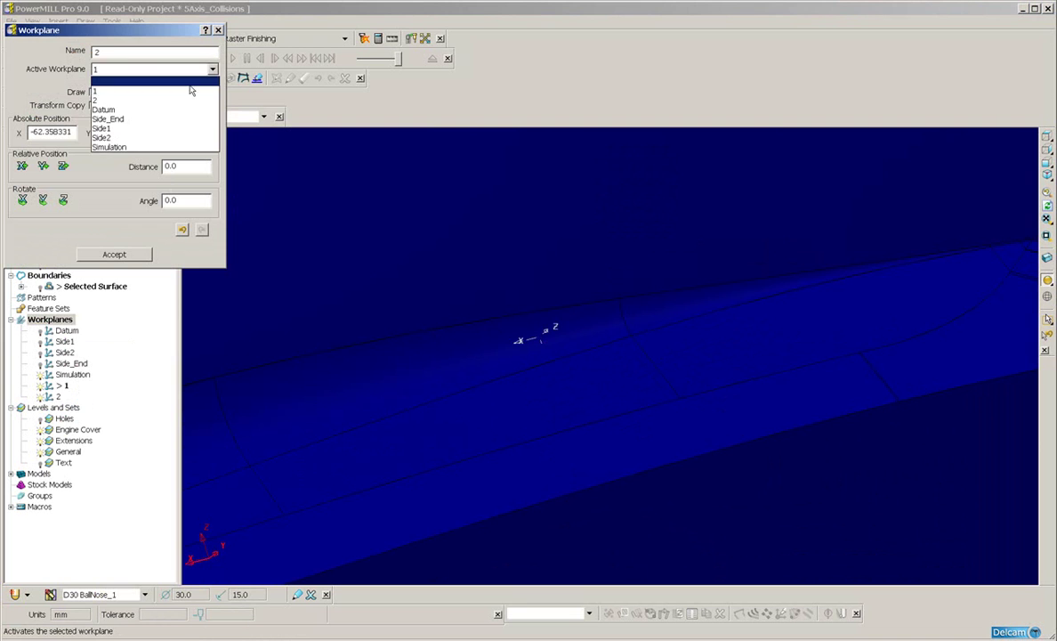
pyautogui.click(187, 101)
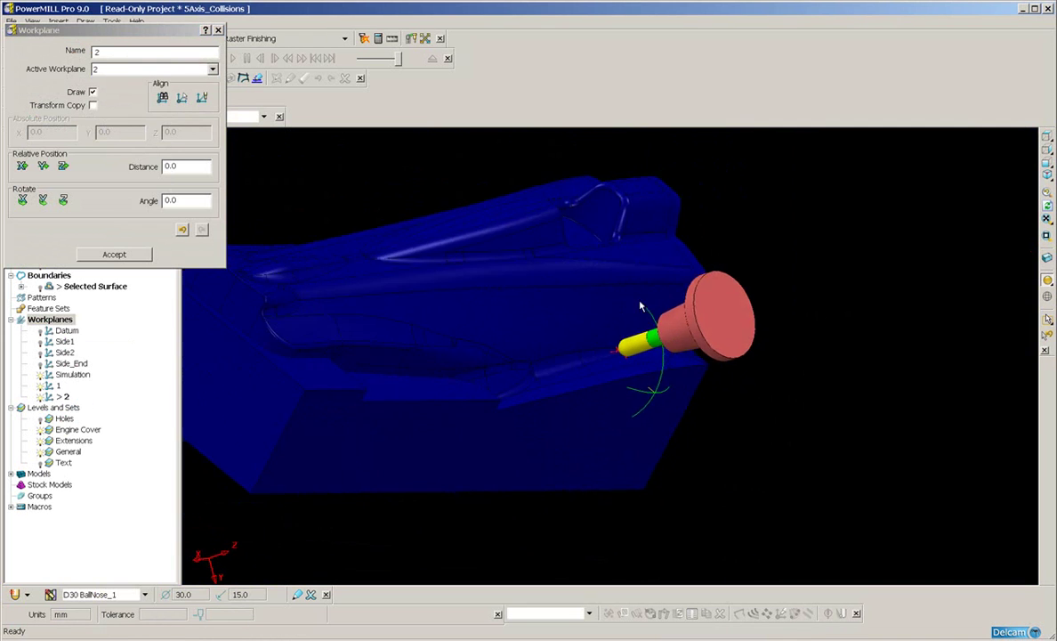
pyautogui.moveTo(527, 348); pyautogui.dragTo(657, 386, button='middle')
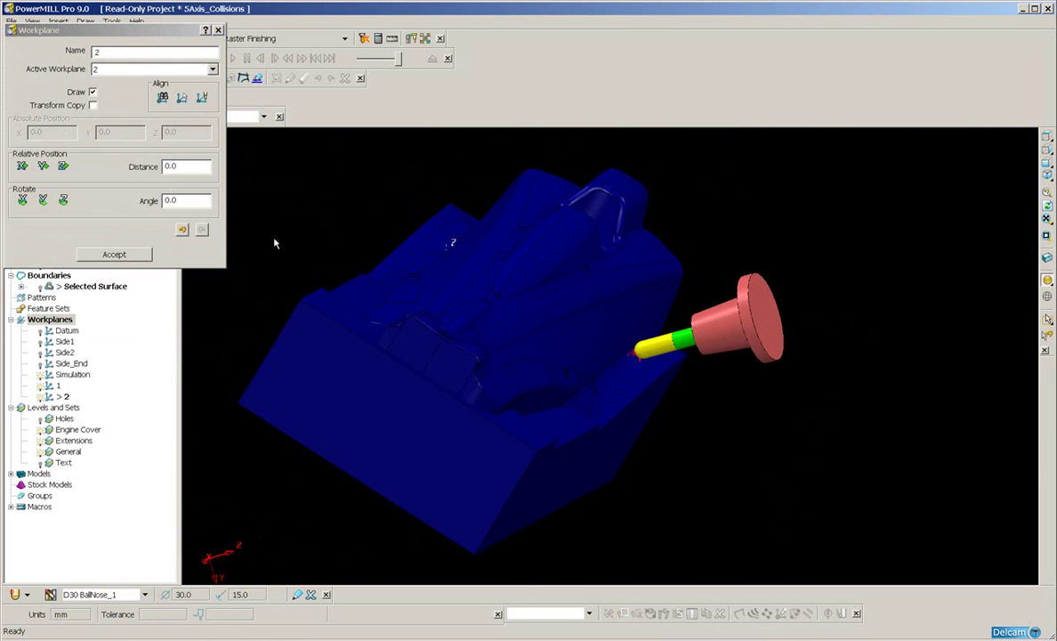
pyautogui.click(116, 258)
pyautogui.click(116, 255)
# - Create a third workplane aligned to a picked point on the ledge across the model's end and make it active
pyautogui.moveTo(332, 429); pyautogui.dragTo(282, 437, button='middle')
pyautogui.rightClick(50, 318)
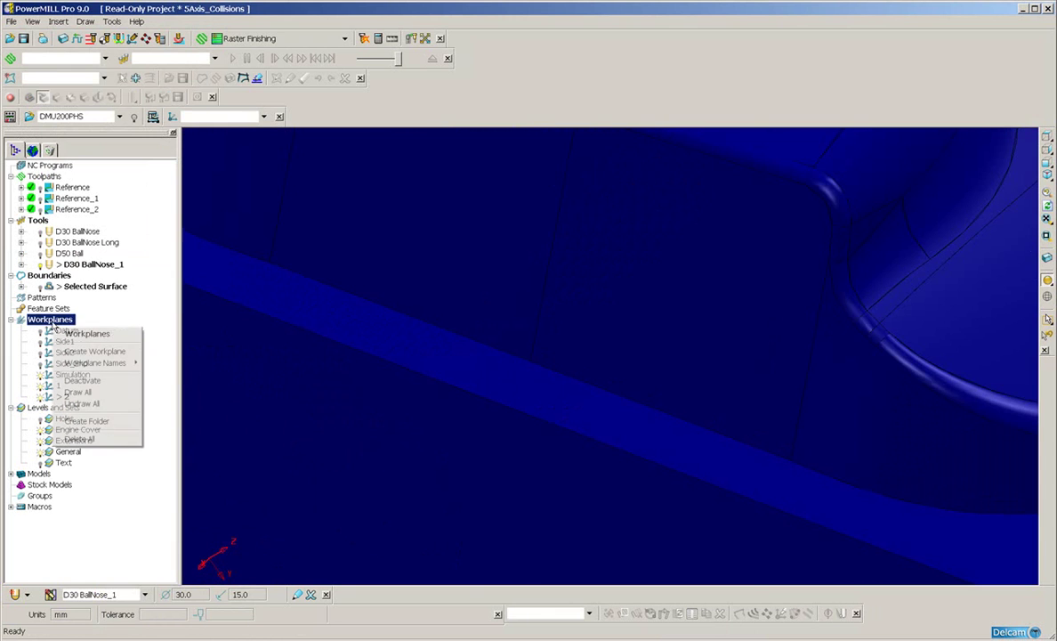
pyautogui.click(92, 352)
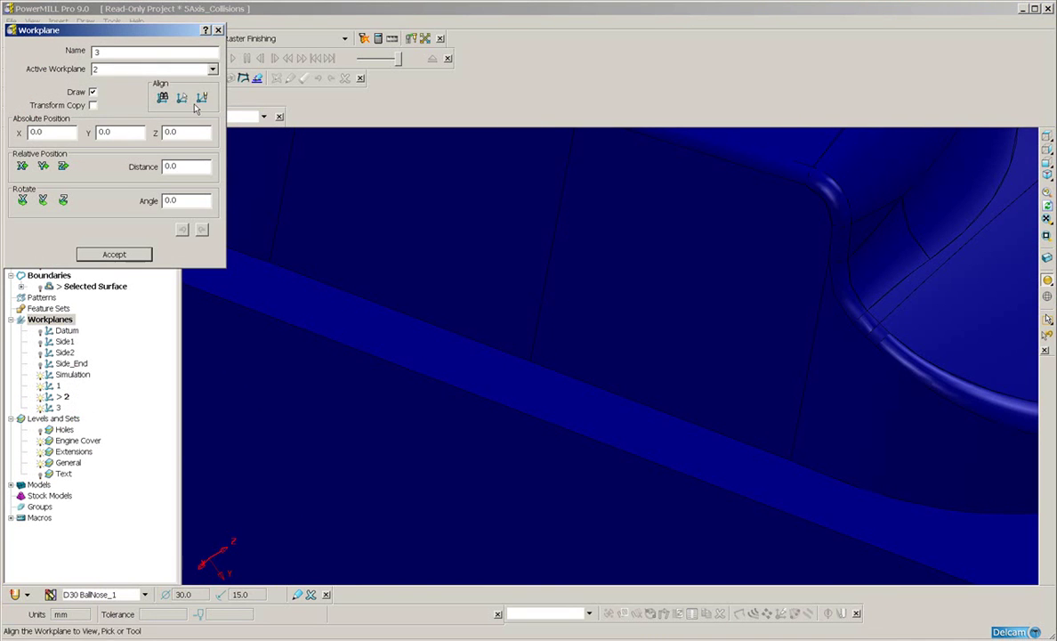
pyautogui.click(182, 99)
pyautogui.click(382, 338)
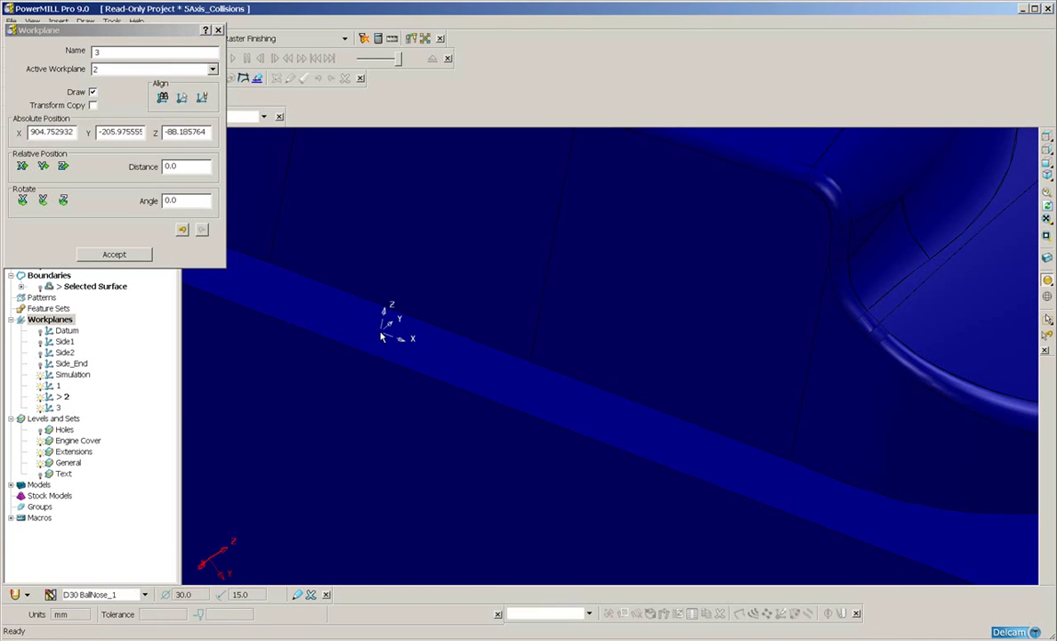
pyautogui.click(164, 69)
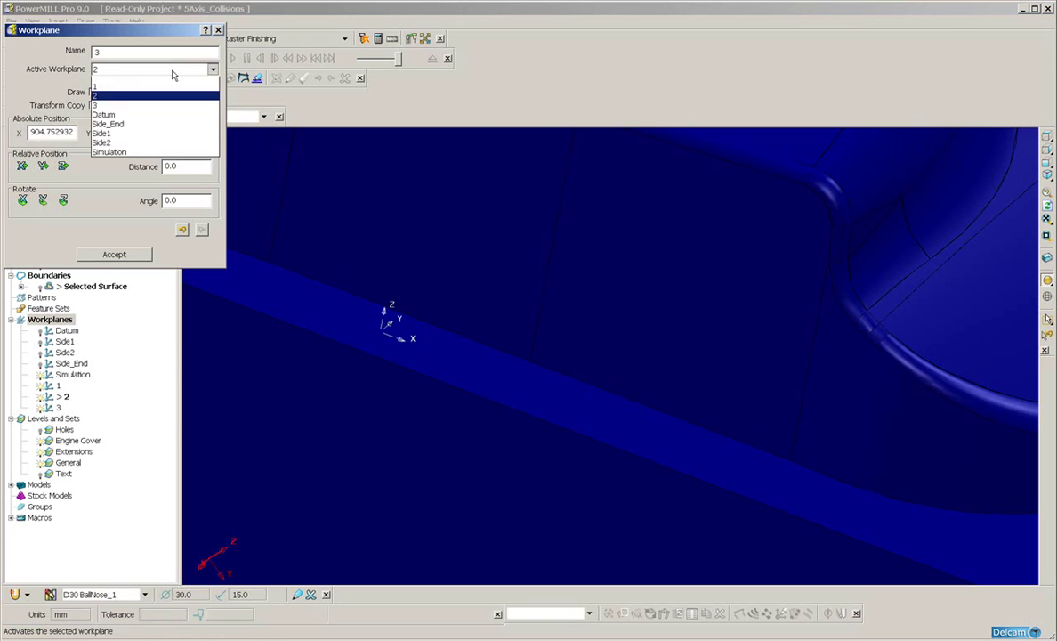
pyautogui.click(170, 108)
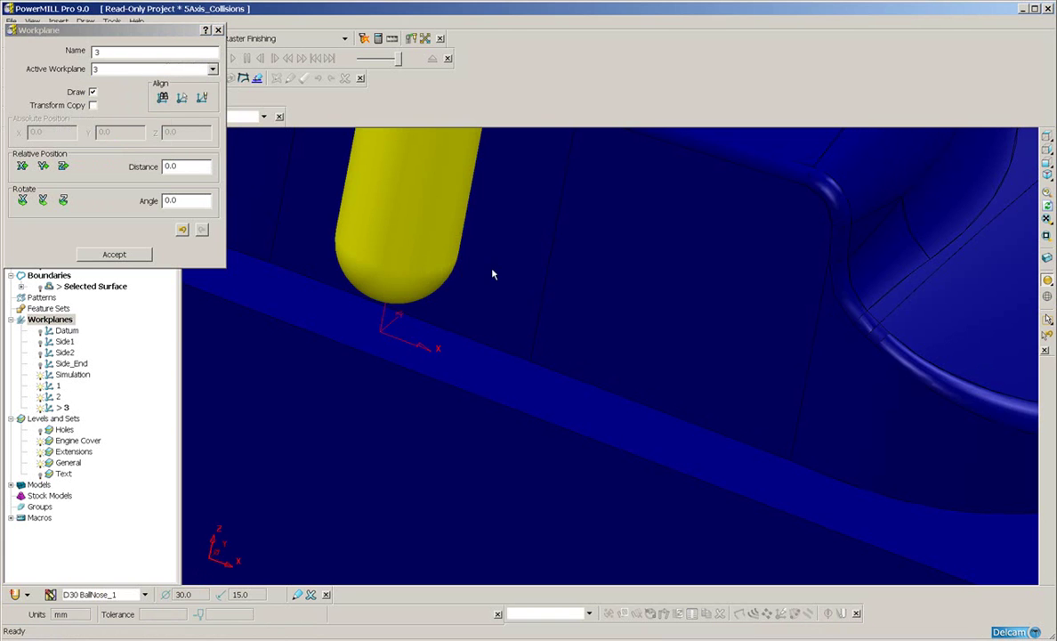
# - Rotate workplane 3 by 45 degrees about its X axis to tilt the tool, and accept the workplane
pyautogui.moveTo(455, 247); pyautogui.dragTo(500, 292, button='middle')
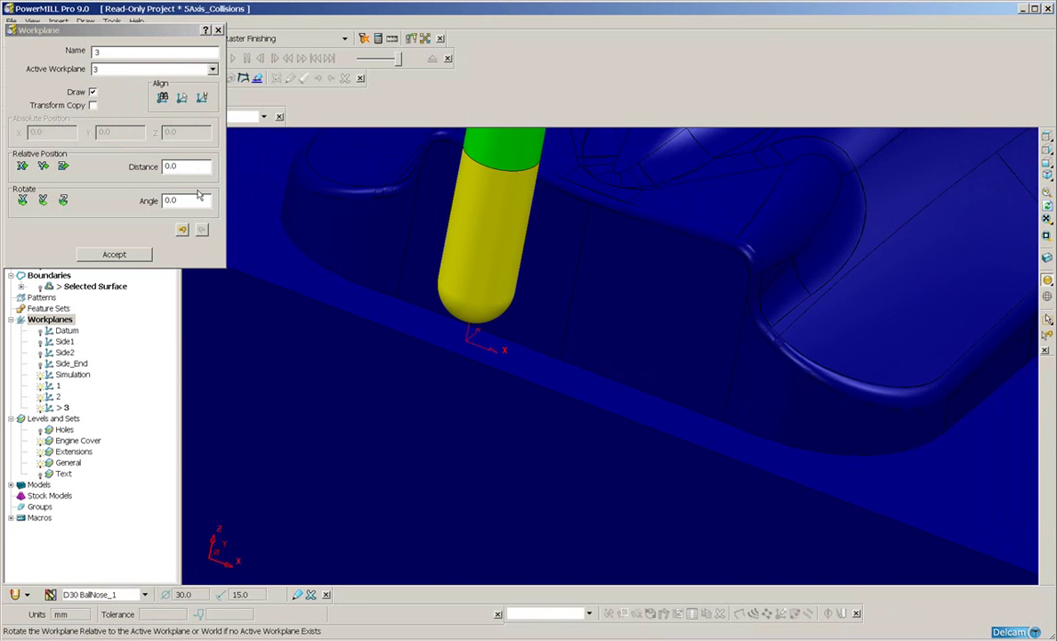
pyautogui.click(190, 202)
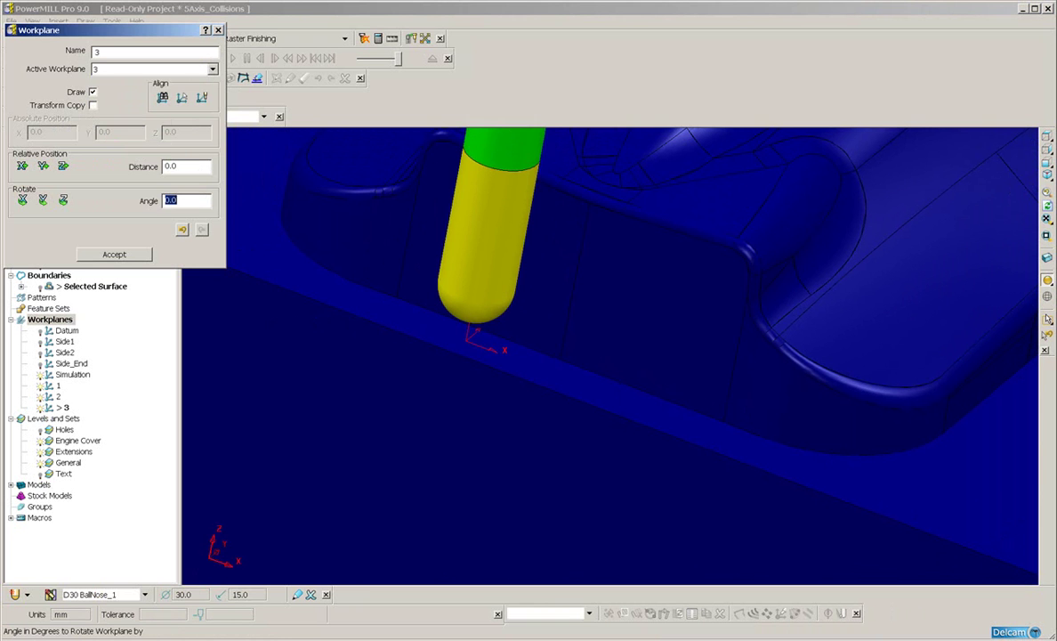
pyautogui.write('45')
pyautogui.click(43, 200)
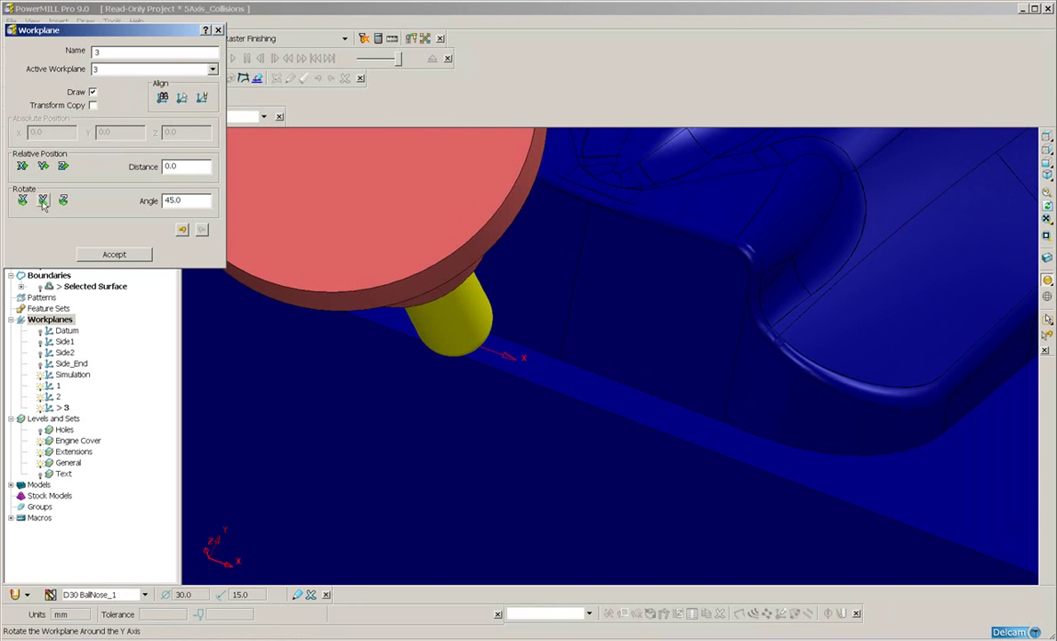
pyautogui.scroll(-4, 623, 343)
pyautogui.moveTo(663, 346); pyautogui.dragTo(507, 363, button='middle')
pyautogui.moveTo(637, 392); pyautogui.dragTo(608, 403, button='middle')
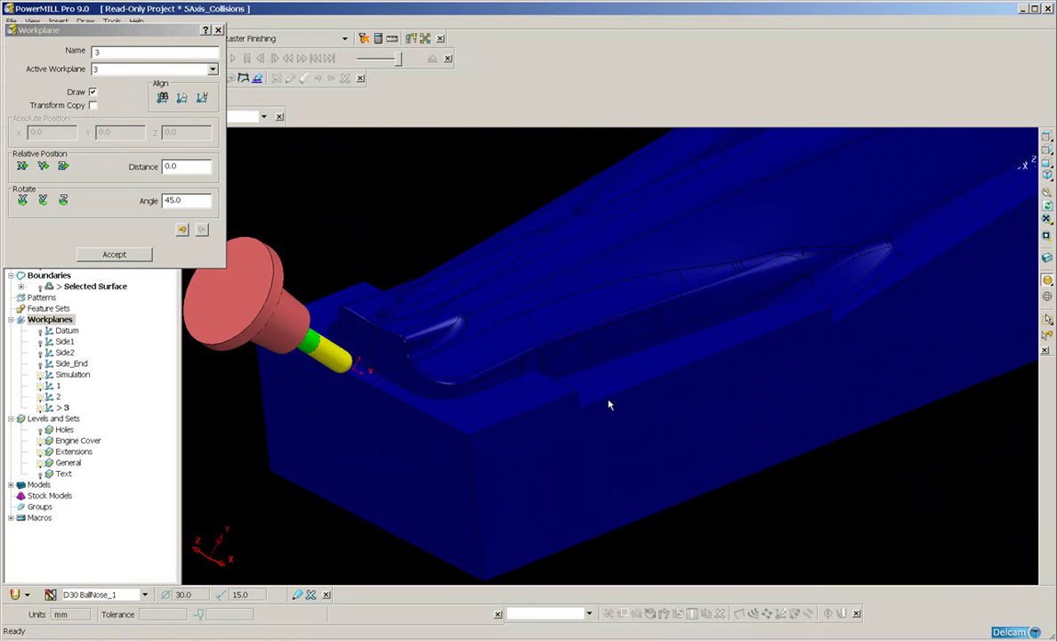
pyautogui.click(114, 254)
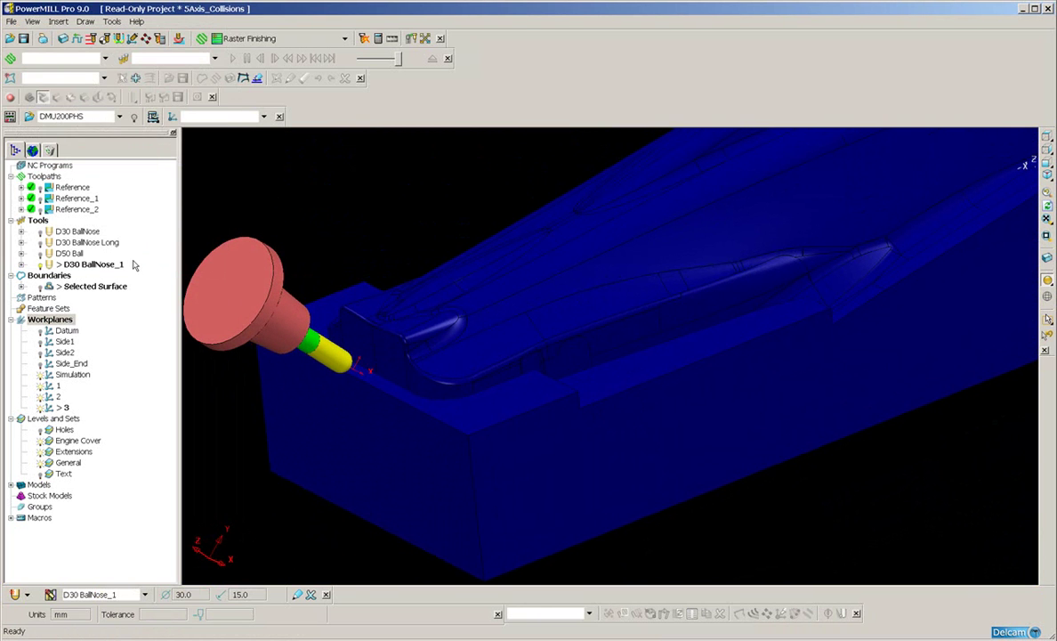
# - Preview the tool orientation with workplane 1 active and reactivate the Reference toolpath
pyautogui.doubleClick(58, 385)
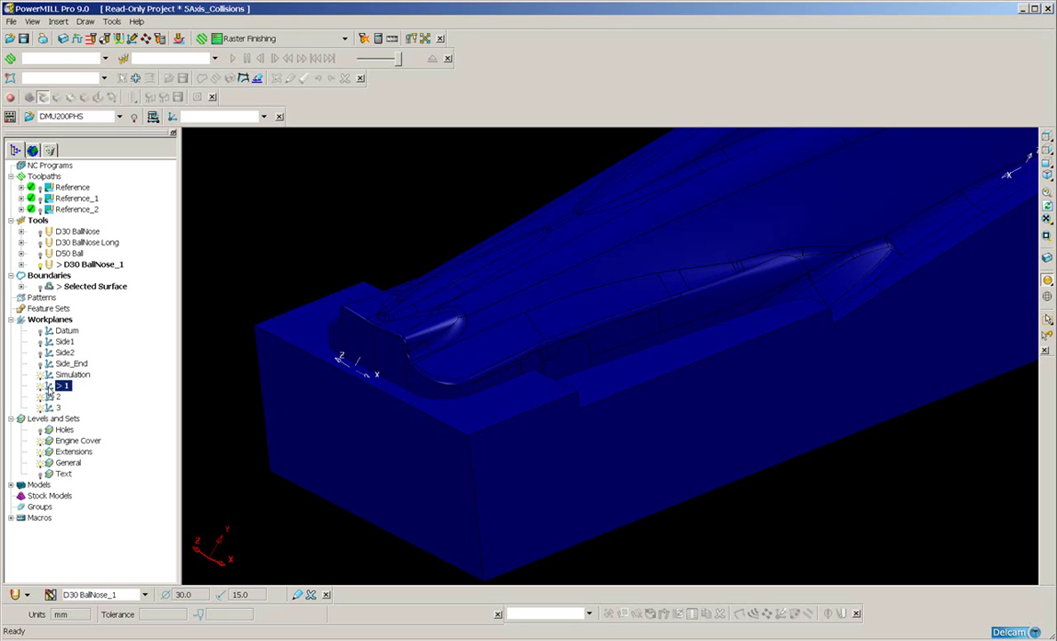
pyautogui.moveTo(287, 411); pyautogui.dragTo(559, 287, button='middle')
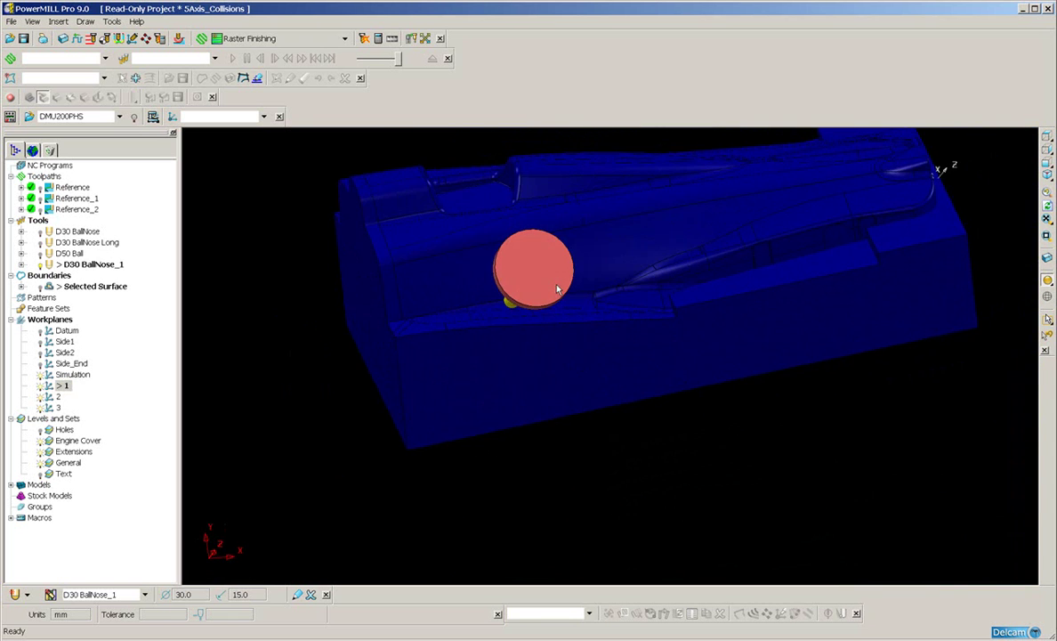
pyautogui.doubleClick(54, 188)
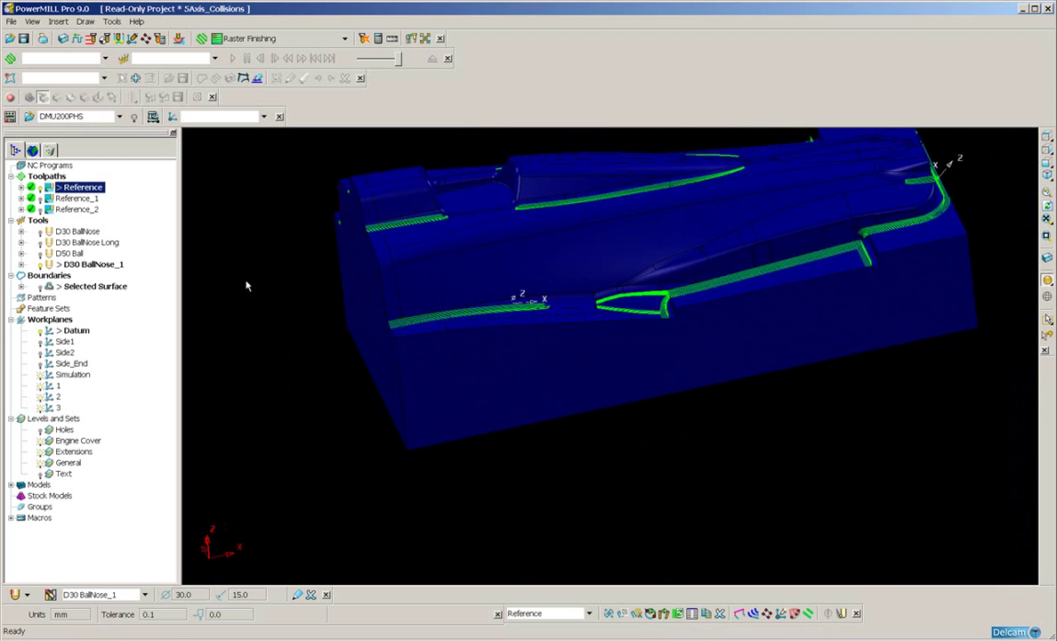
pyautogui.moveTo(504, 372); pyautogui.dragTo(563, 357, button='middle')
pyautogui.keyDown('ctrl'); pyautogui.keyDown('shift'); pyautogui.moveTo(599, 265); pyautogui.dragTo(332, 331, button='middle'); pyautogui.keyUp('shift'); pyautogui.keyUp('ctrl')
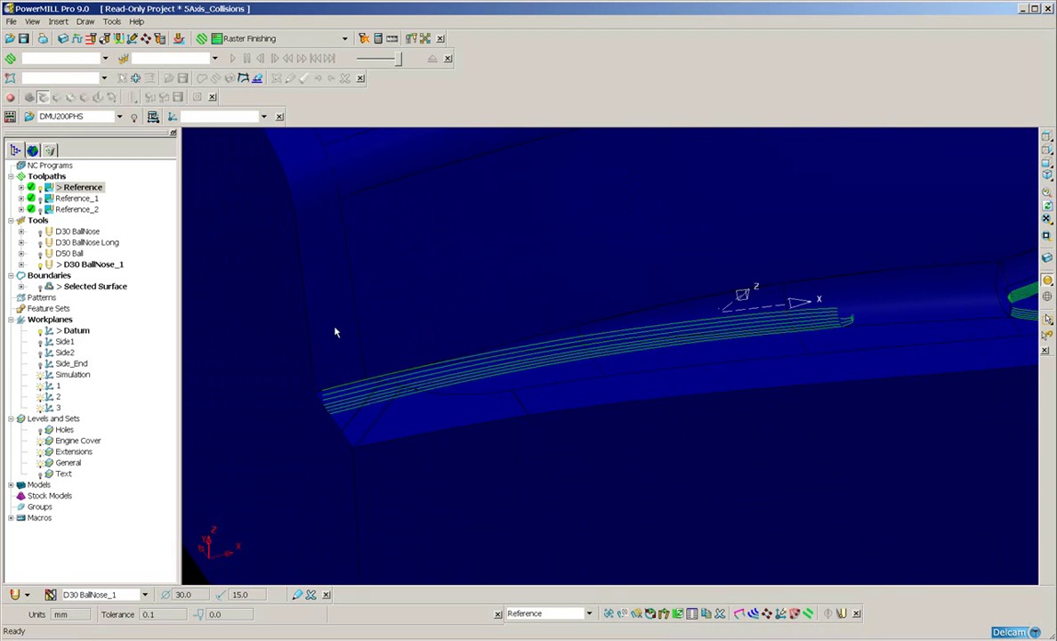
# - Start tool axis editing on the Reference toolpath and select the side ledge segments beside workplane 1, defining the region by Whole Segments
pyautogui.rightClick(69, 190)
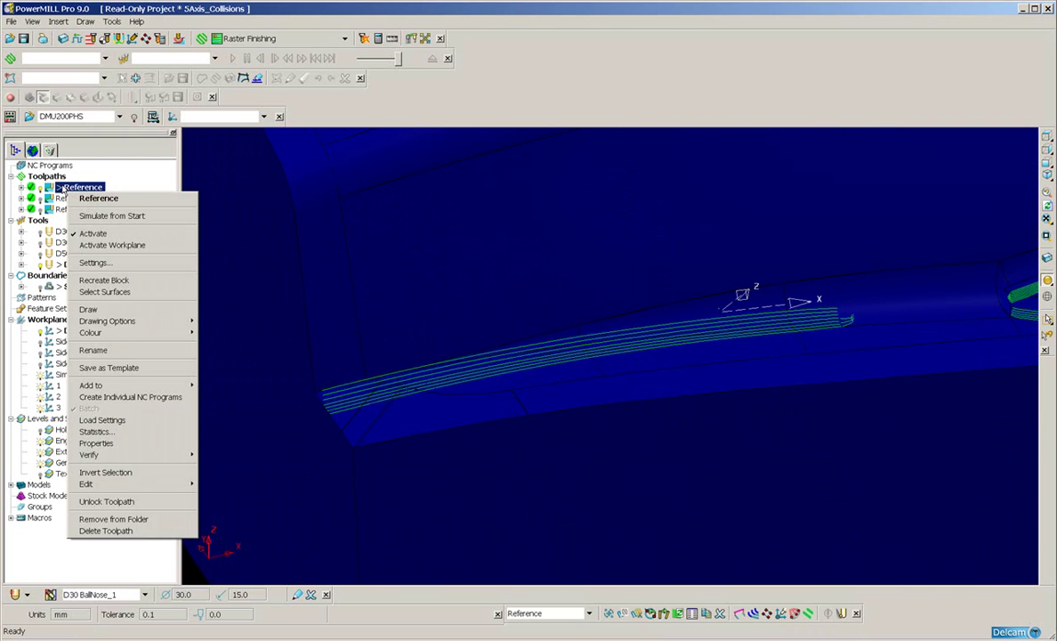
pyautogui.rightClick(50, 176)
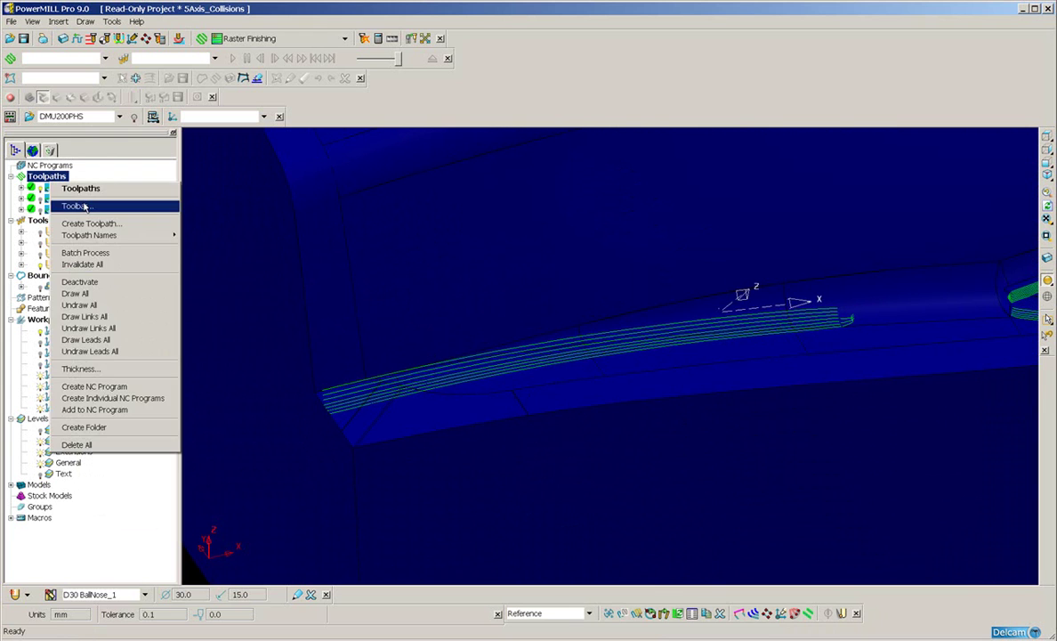
pyautogui.click(78, 206)
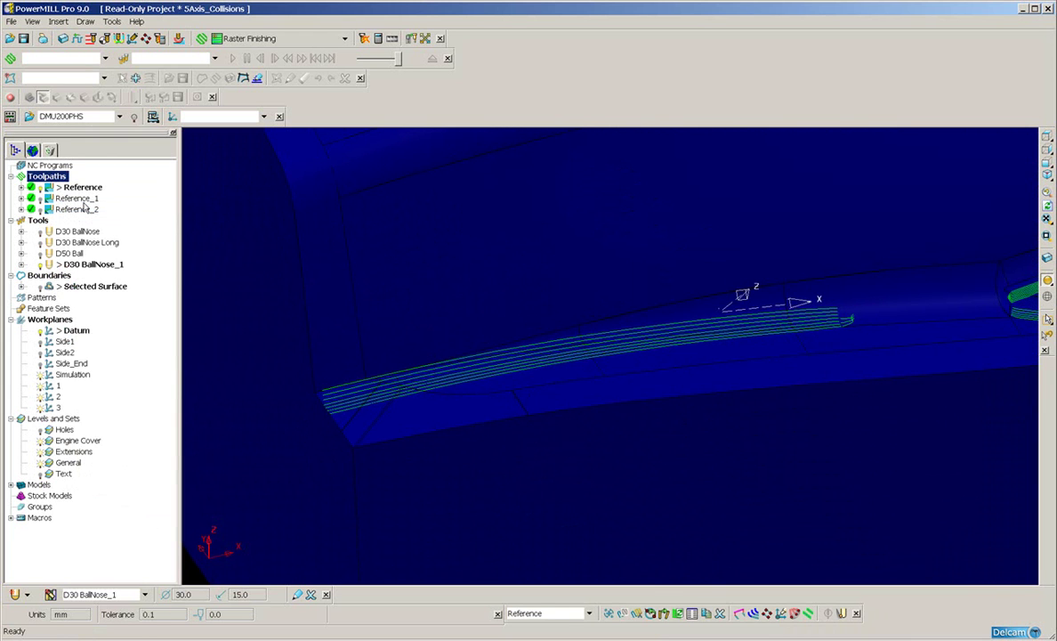
pyautogui.click(664, 615)
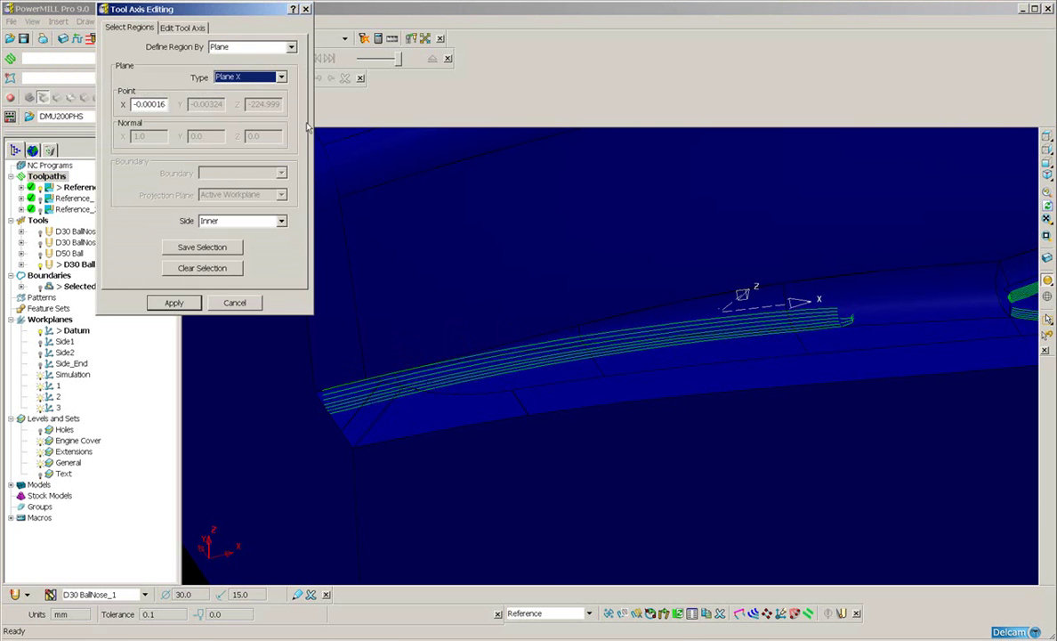
pyautogui.click(287, 47)
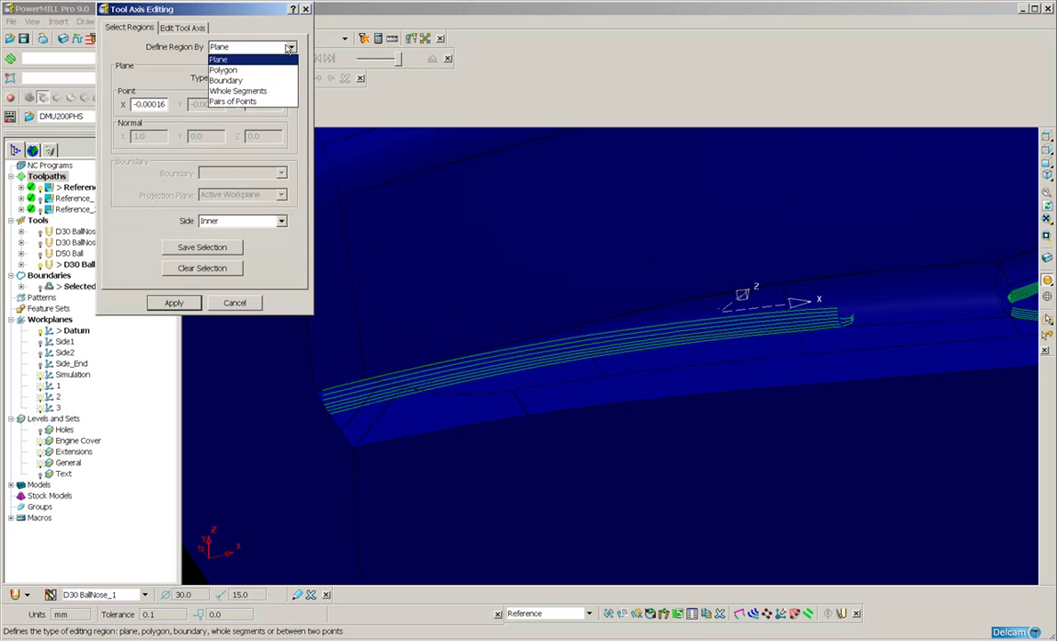
pyautogui.click(270, 91)
pyautogui.moveTo(703, 264); pyautogui.dragTo(875, 353)
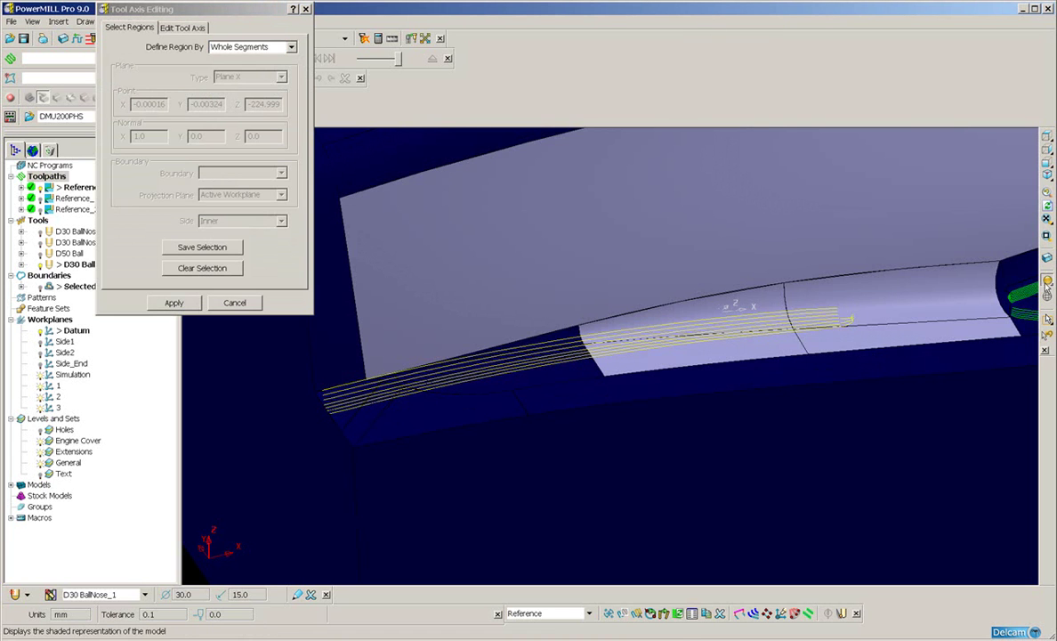
# - Turn off the model's shading and save the selected toolpath segments as the region for editing
pyautogui.click(1047, 280)
pyautogui.scroll(-2, 742, 363)
pyautogui.keyDown('ctrl'); pyautogui.moveTo(742, 363); pyautogui.dragTo(765, 389, button='middle'); pyautogui.keyUp('ctrl')
pyautogui.keyDown('shift'); pyautogui.moveTo(742, 391); pyautogui.dragTo(667, 433, button='middle'); pyautogui.keyUp('shift')
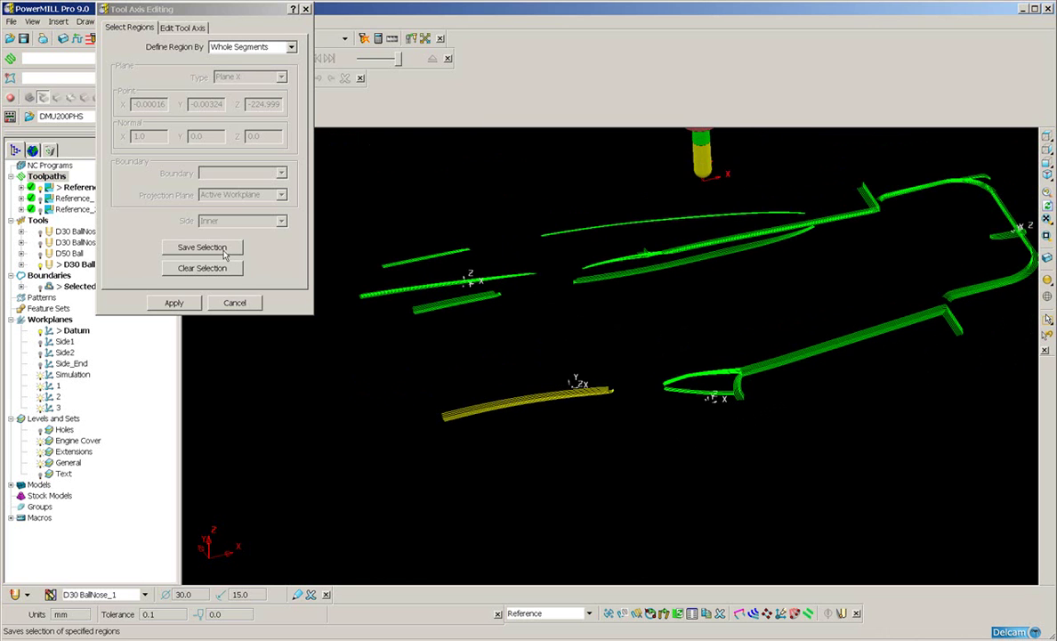
pyautogui.click(582, 388)
pyautogui.moveTo(583, 388); pyautogui.dragTo(565, 336, button='middle')
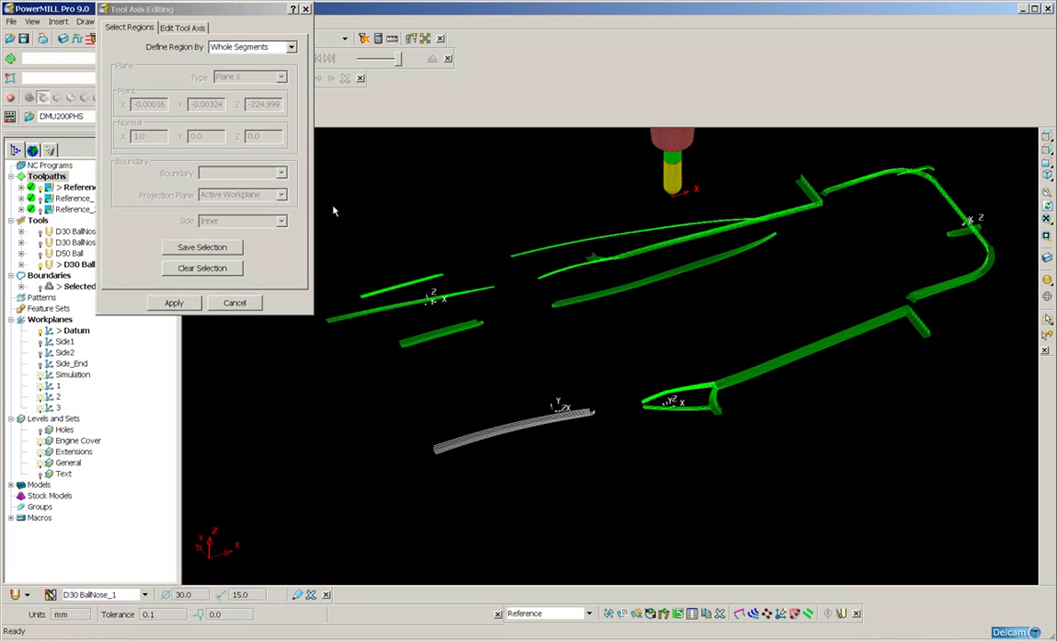
# - Activate workplane 1 and apply a New Axis Definition with a Vertical tool axis to the saved segments
pyautogui.click(183, 27)
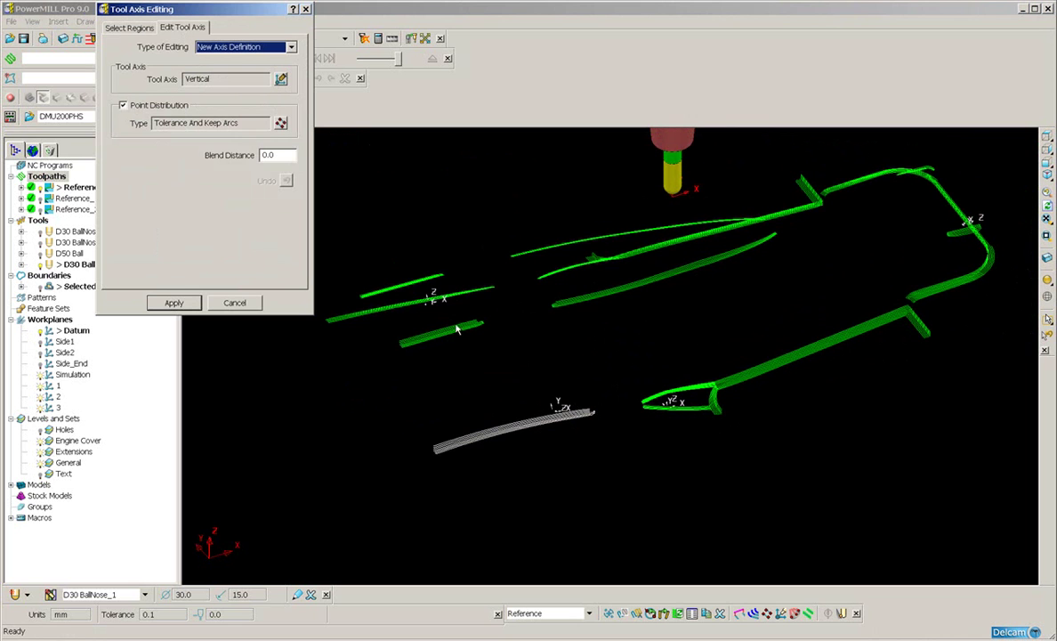
pyautogui.click(51, 386)
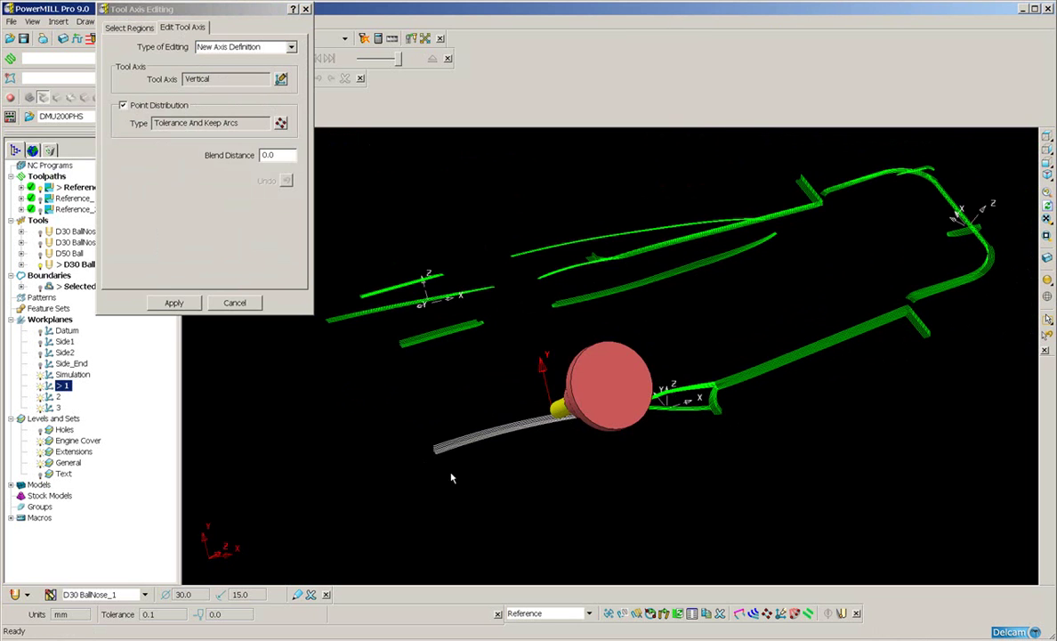
pyautogui.moveTo(451, 478); pyautogui.dragTo(491, 370, button='middle')
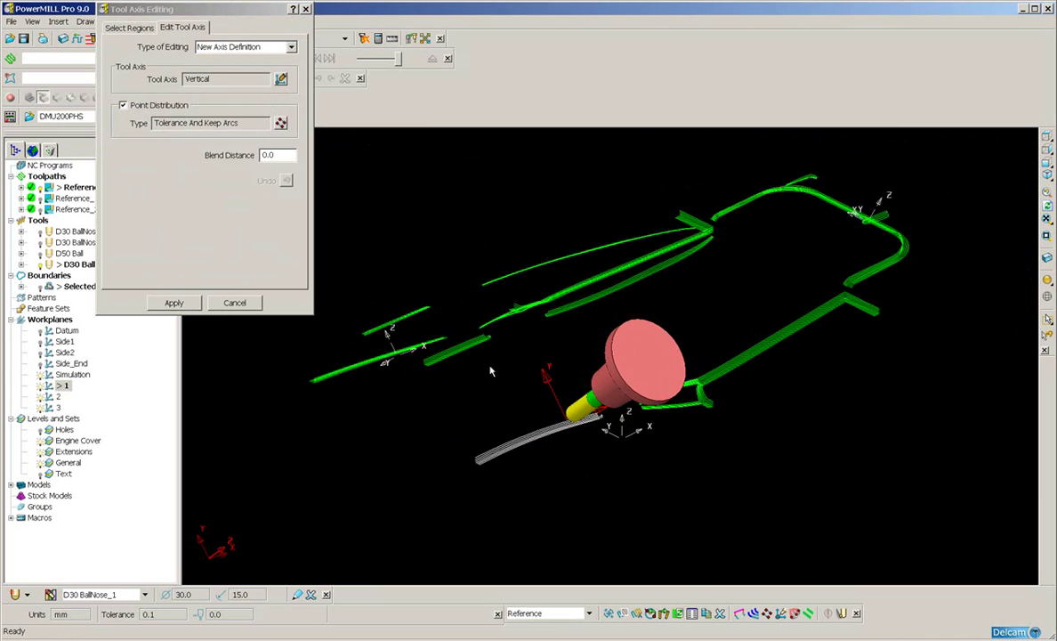
pyautogui.click(264, 49)
pyautogui.click(257, 60)
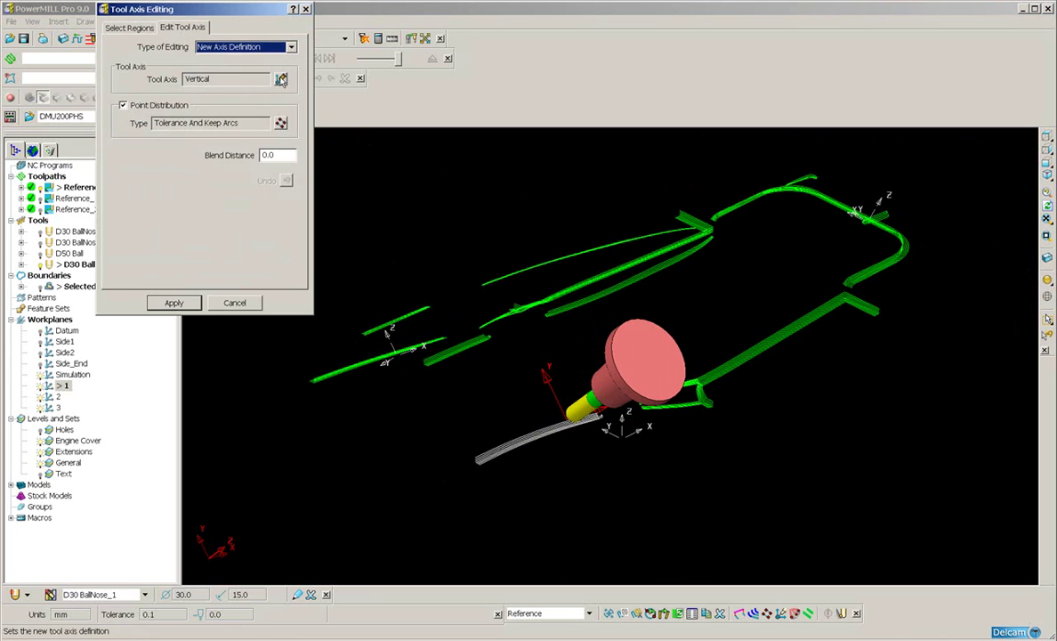
pyautogui.click(174, 303)
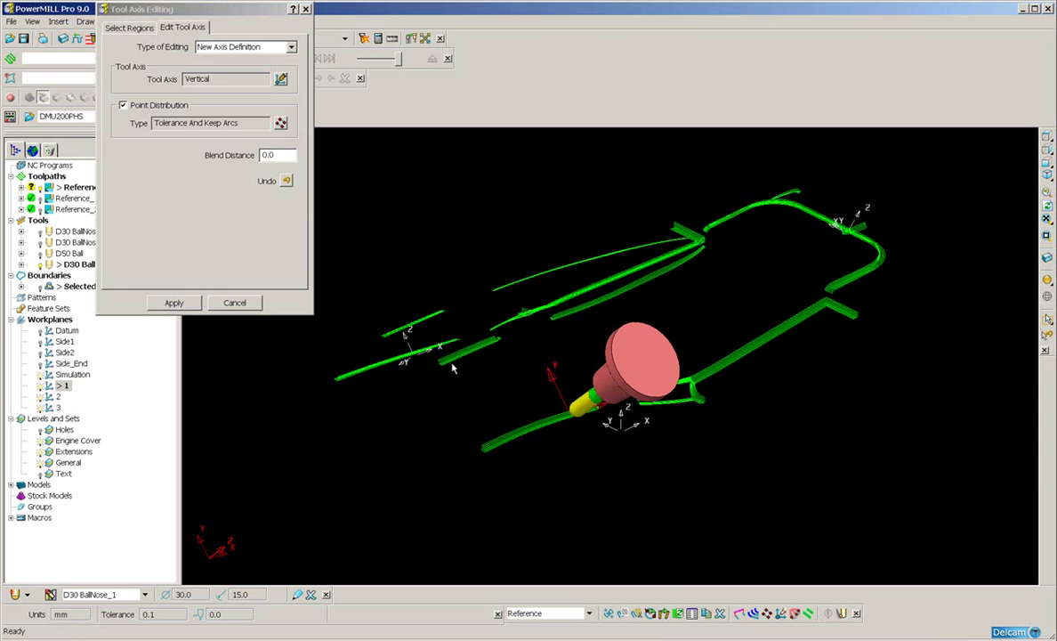
# - Select the whole toolpath segments on the opposite side ledge by workplane 2 and save the selection
pyautogui.moveTo(372, 422); pyautogui.dragTo(658, 410, button='middle')
pyautogui.click(129, 28)
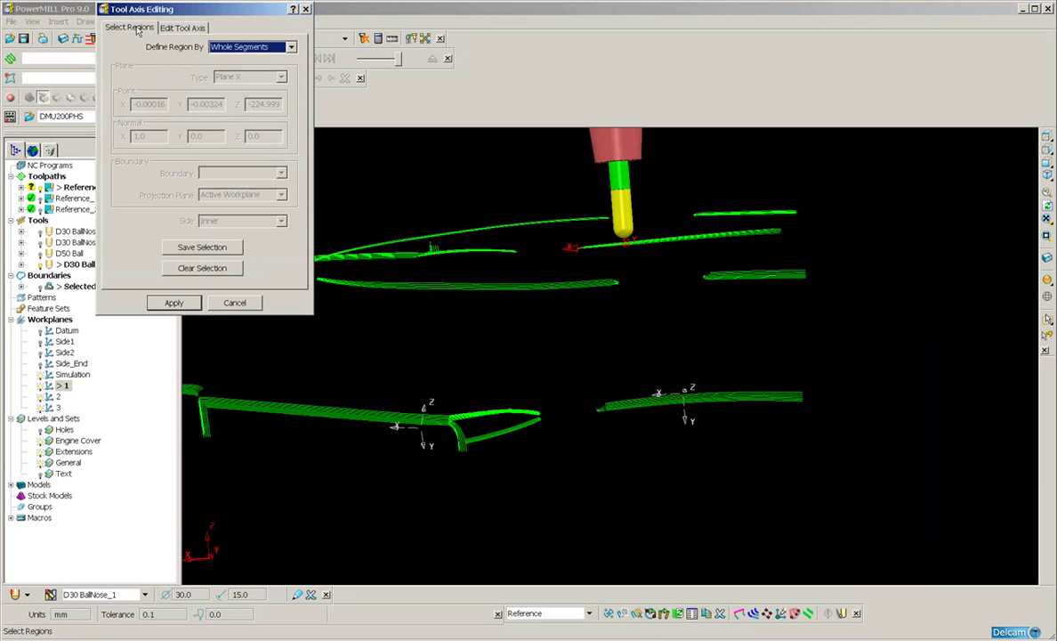
pyautogui.moveTo(599, 382); pyautogui.dragTo(690, 425, button='middle')
pyautogui.moveTo(620, 382); pyautogui.dragTo(667, 418)
pyautogui.click(202, 247)
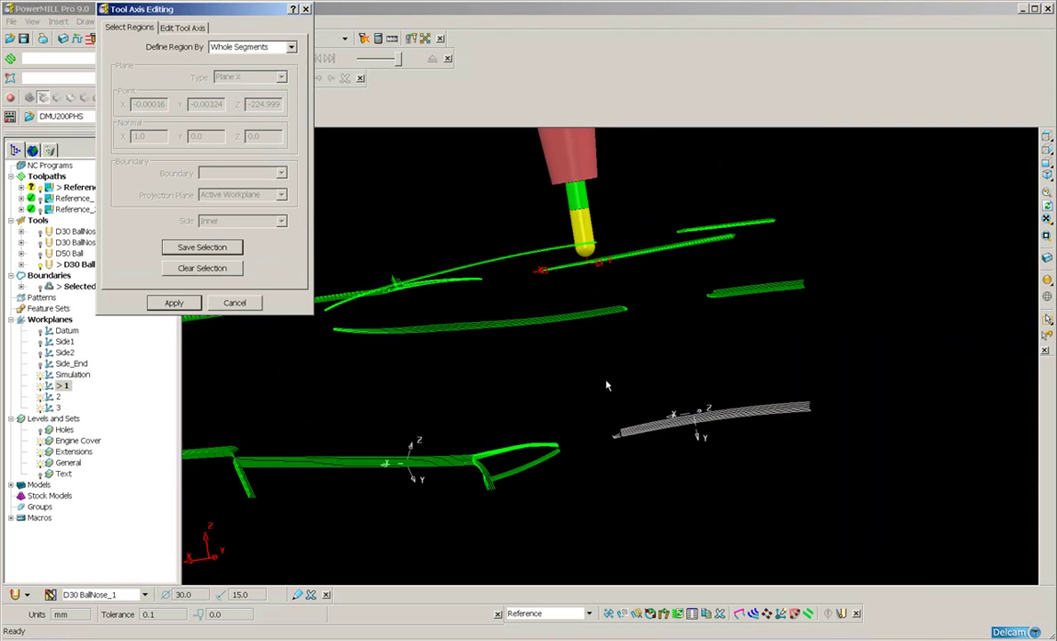
# - Activate workplane 2 and apply a New Axis Definition with a Vertical tool axis to the opposite ledge's segments
pyautogui.moveTo(605, 383); pyautogui.dragTo(560, 336, button='middle')
pyautogui.scroll(2, 556, 335)
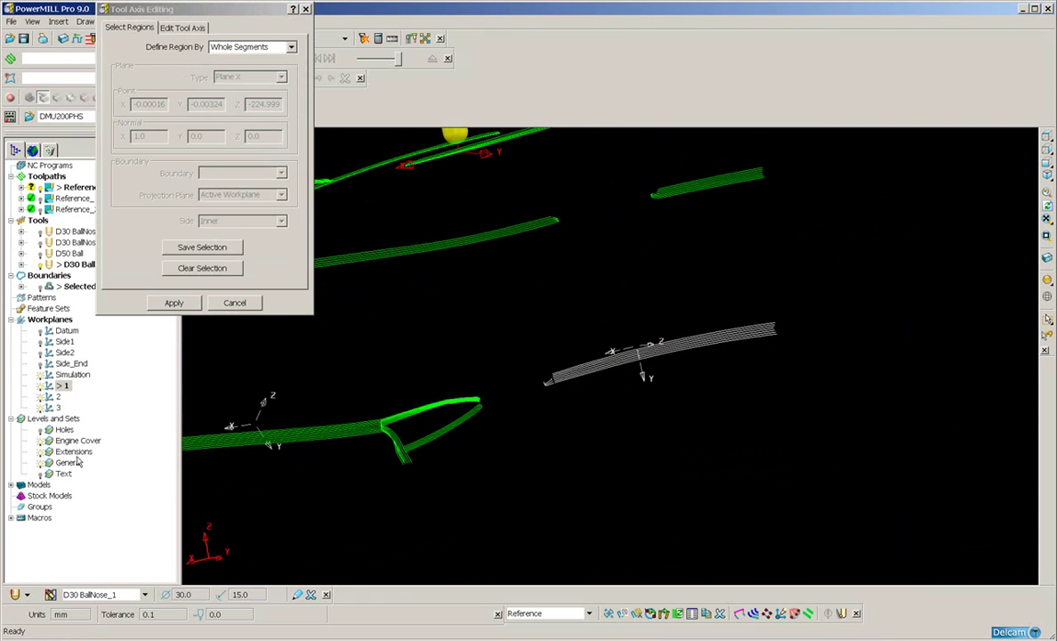
pyautogui.doubleClick(51, 399)
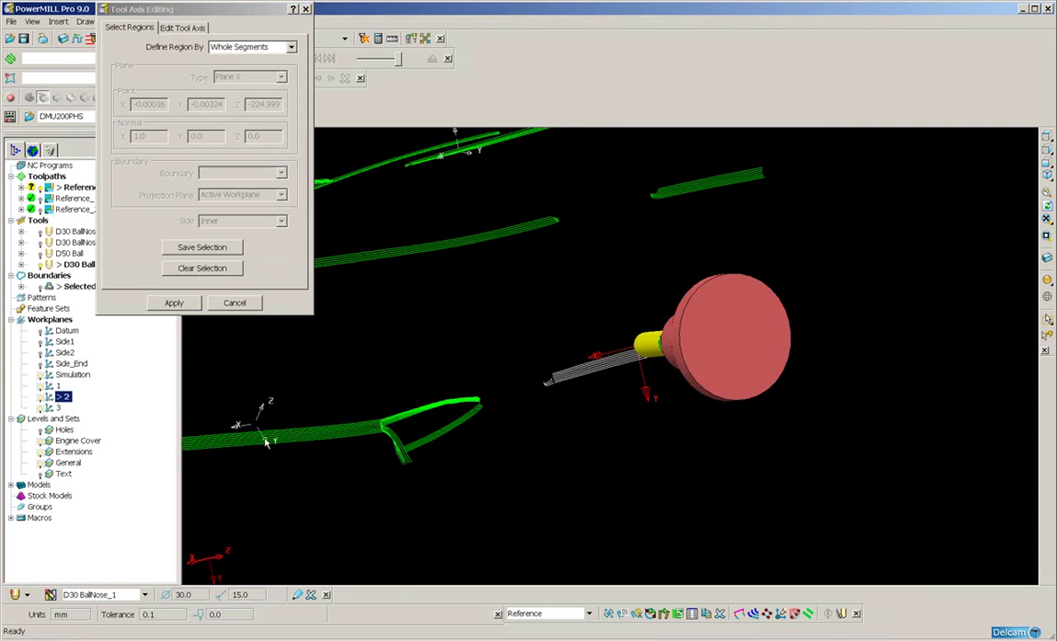
pyautogui.moveTo(502, 467); pyautogui.dragTo(522, 479, button='middle')
pyautogui.click(178, 27)
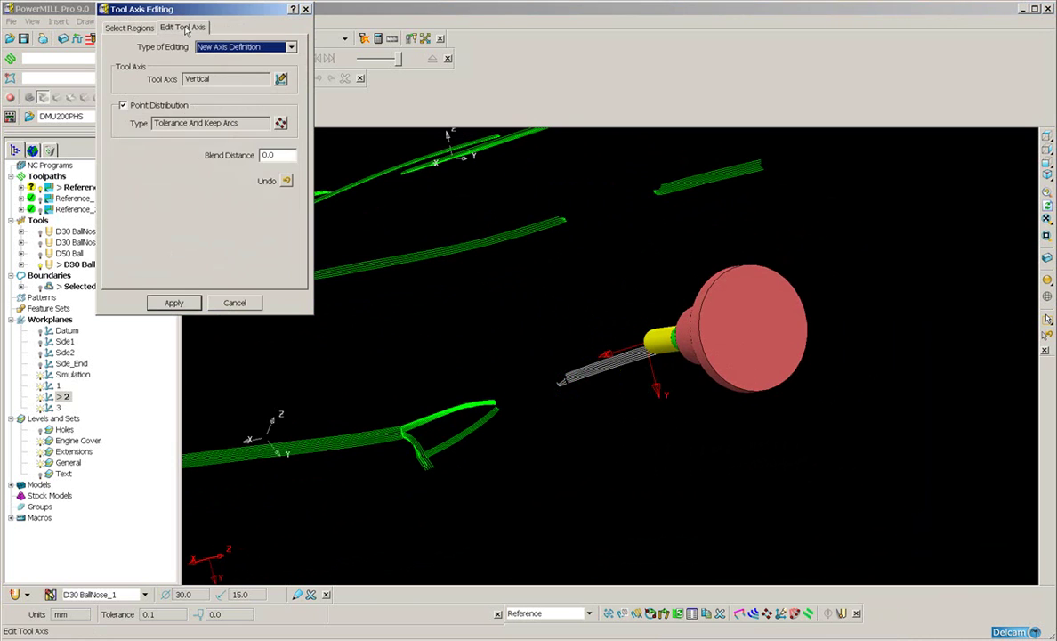
pyautogui.click(173, 303)
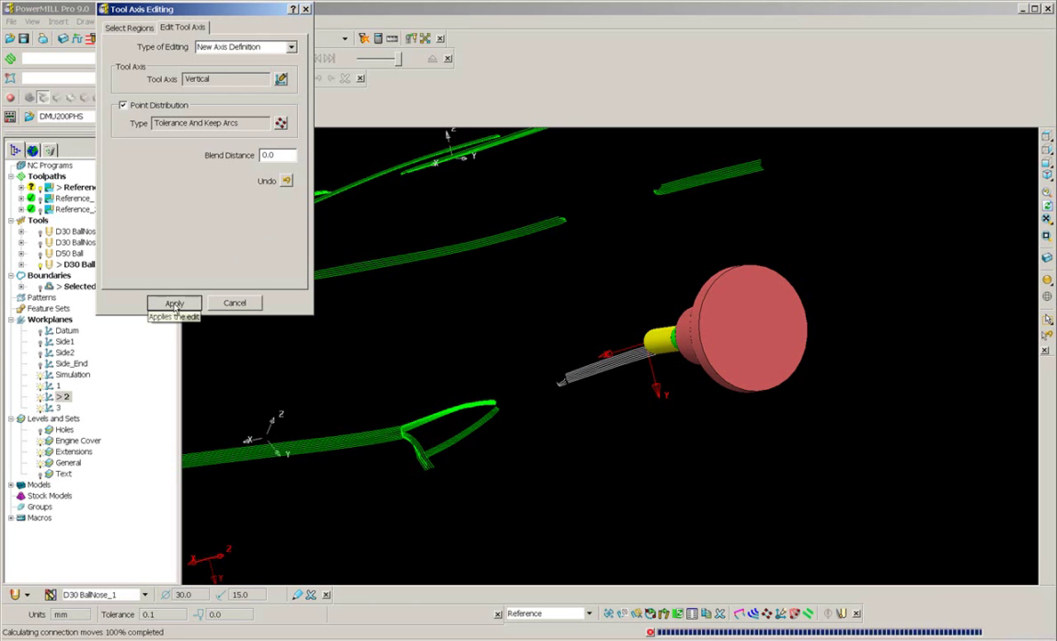
pyautogui.moveTo(560, 354); pyautogui.dragTo(559, 359, button='middle')
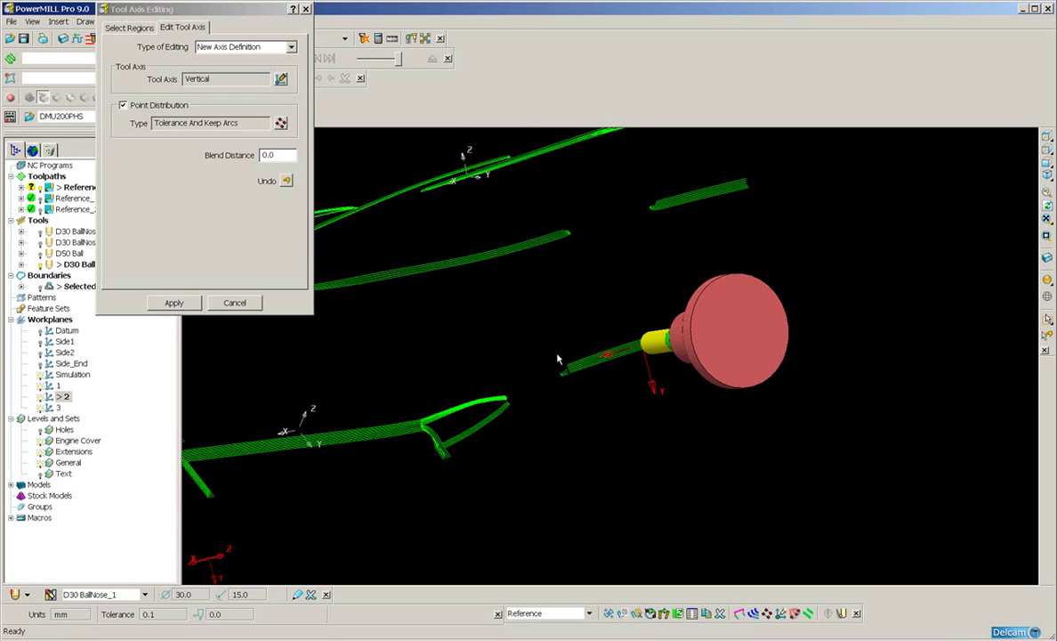
pyautogui.moveTo(577, 404); pyautogui.dragTo(616, 401, button='middle')
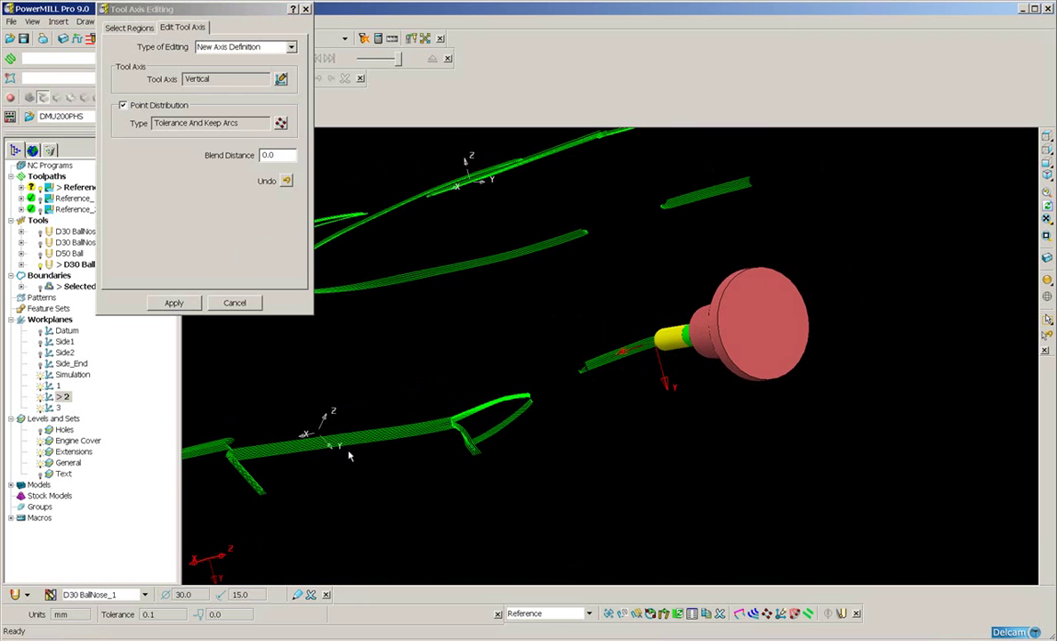
# - Select the whole toolpath segments curving around the model's end by workplane 3 and save the selection
pyautogui.moveTo(322, 414); pyautogui.dragTo(267, 320, button='middle')
pyautogui.click(128, 29)
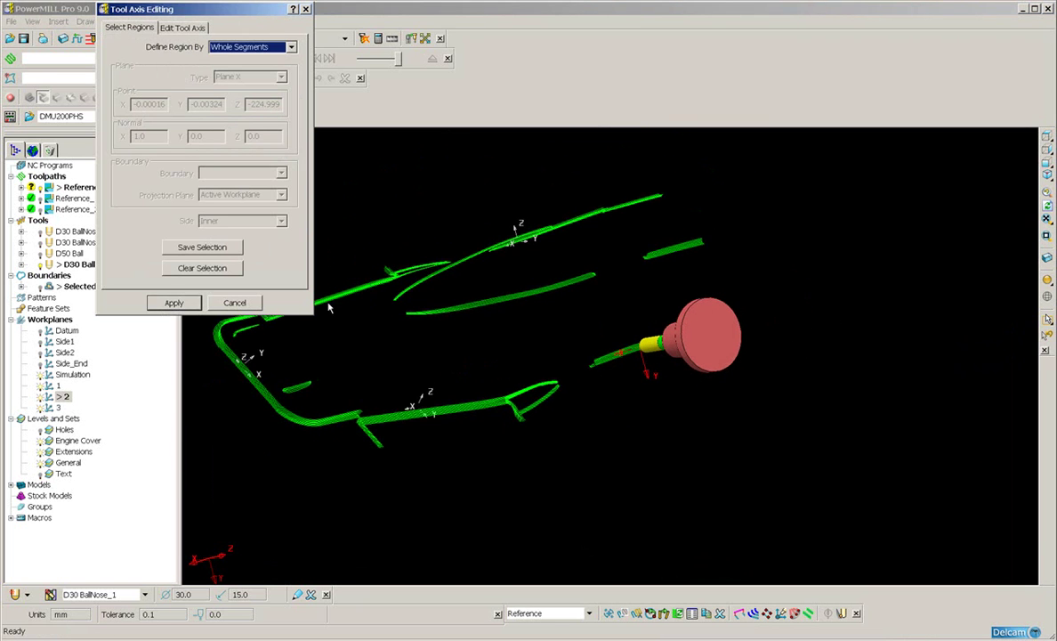
pyautogui.moveTo(463, 418); pyautogui.dragTo(375, 468, button='middle')
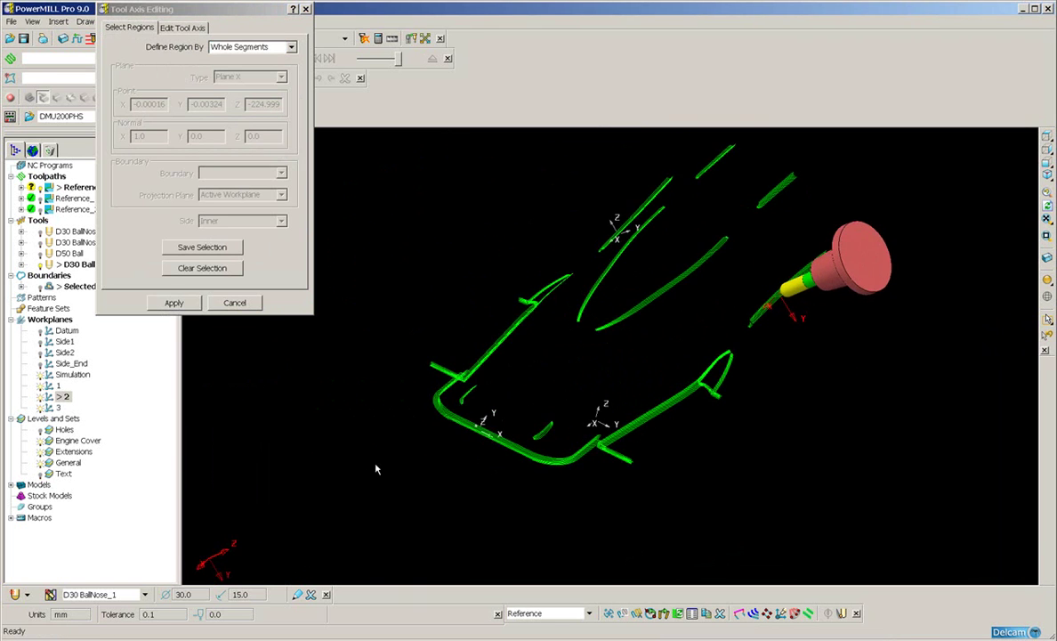
pyautogui.click(440, 399)
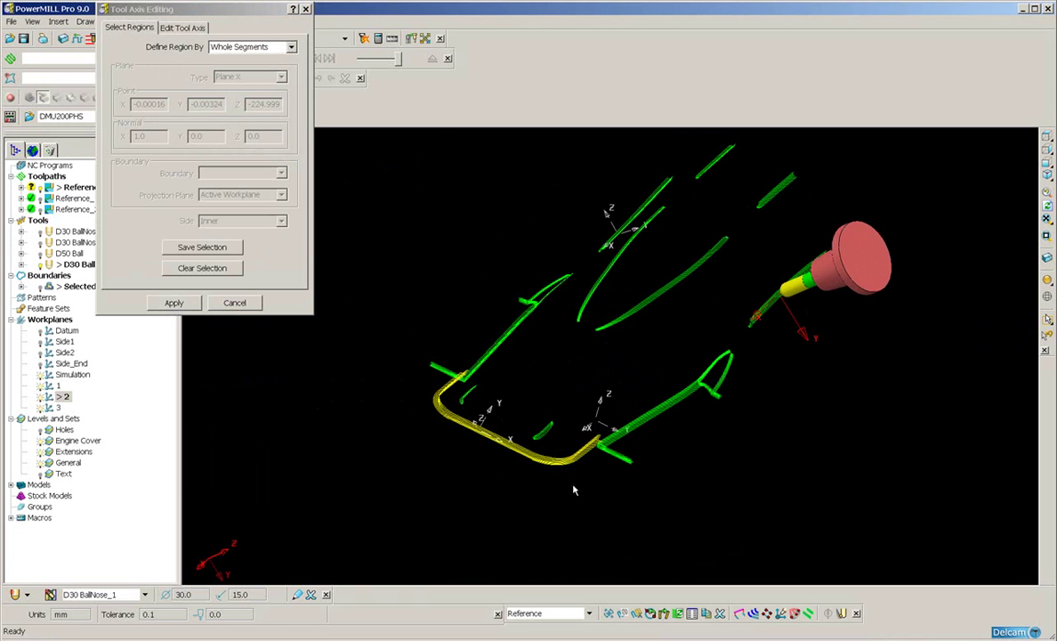
pyautogui.scroll(3, 553, 504)
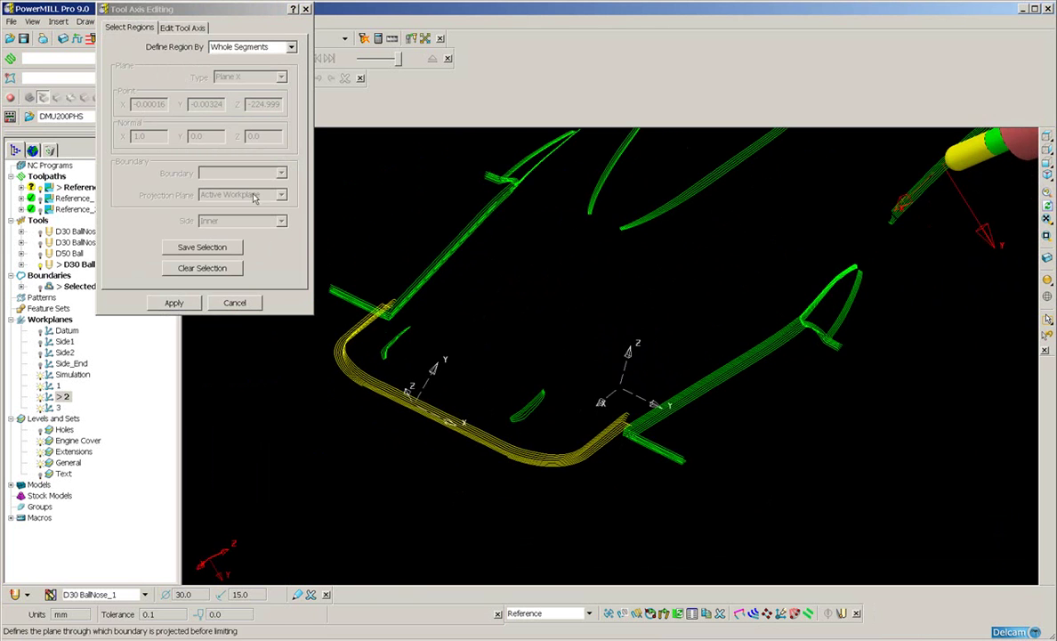
pyautogui.click(205, 250)
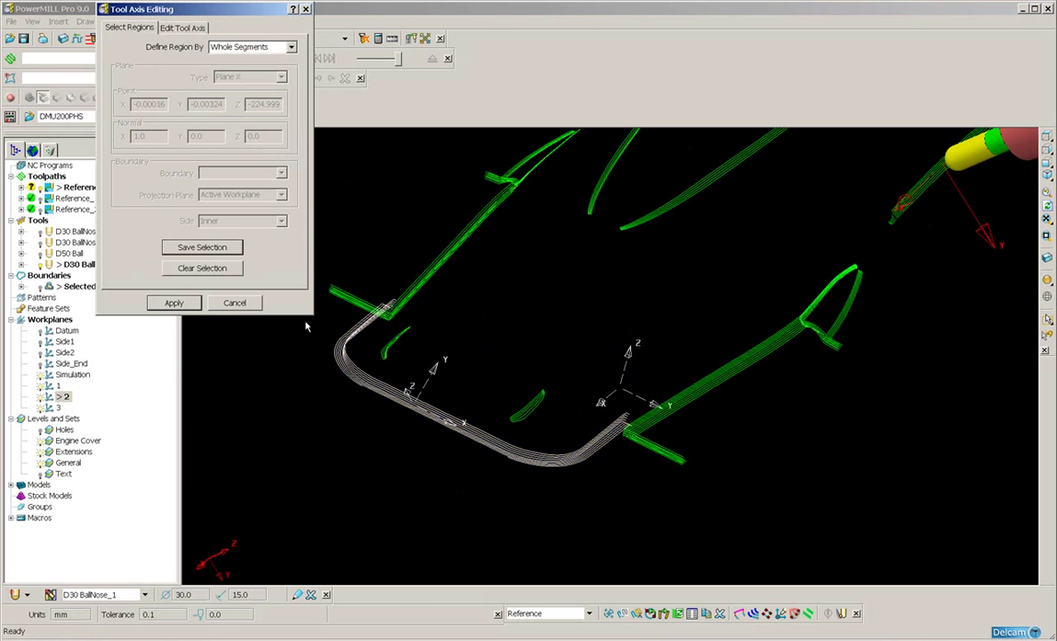
# - Activate workplane 3, apply a New Axis Definition with a Vertical tool axis to the saved end segments, and close the tool axis editing
pyautogui.click(49, 408)
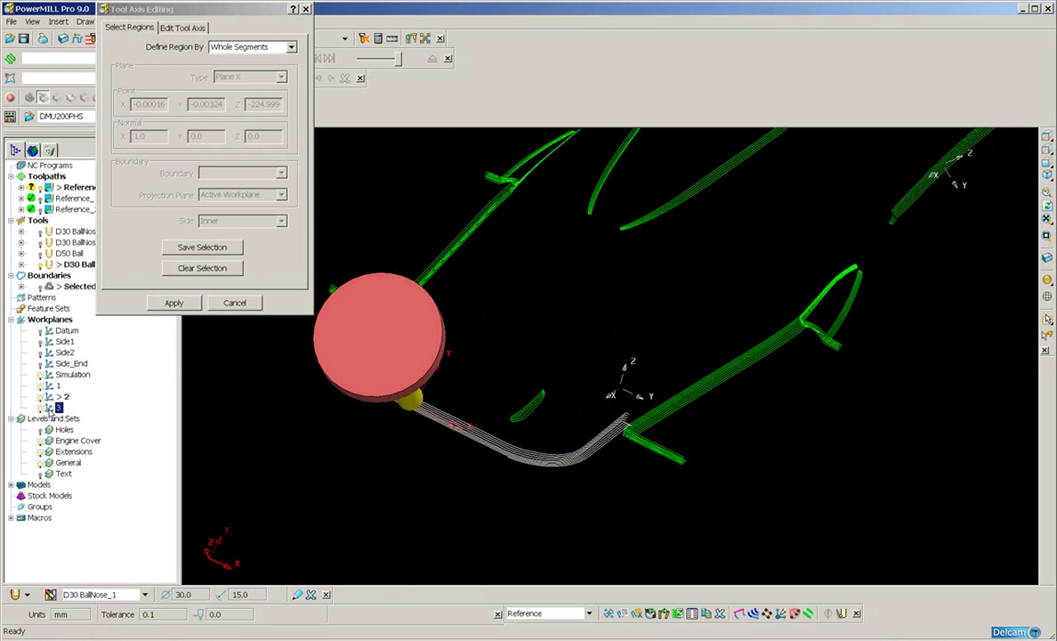
pyautogui.click(179, 27)
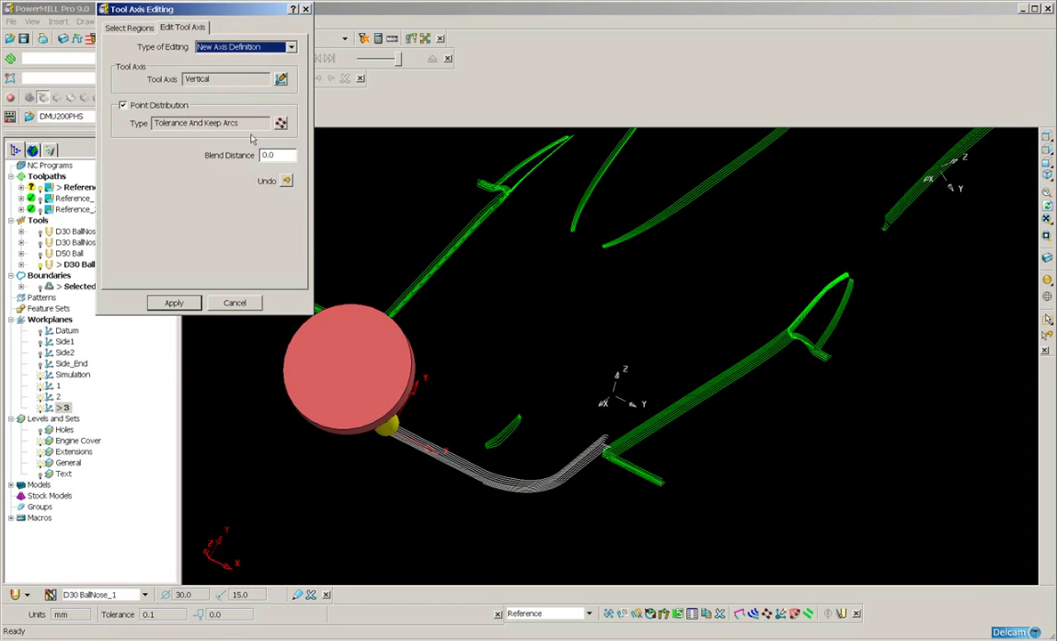
pyautogui.click(173, 303)
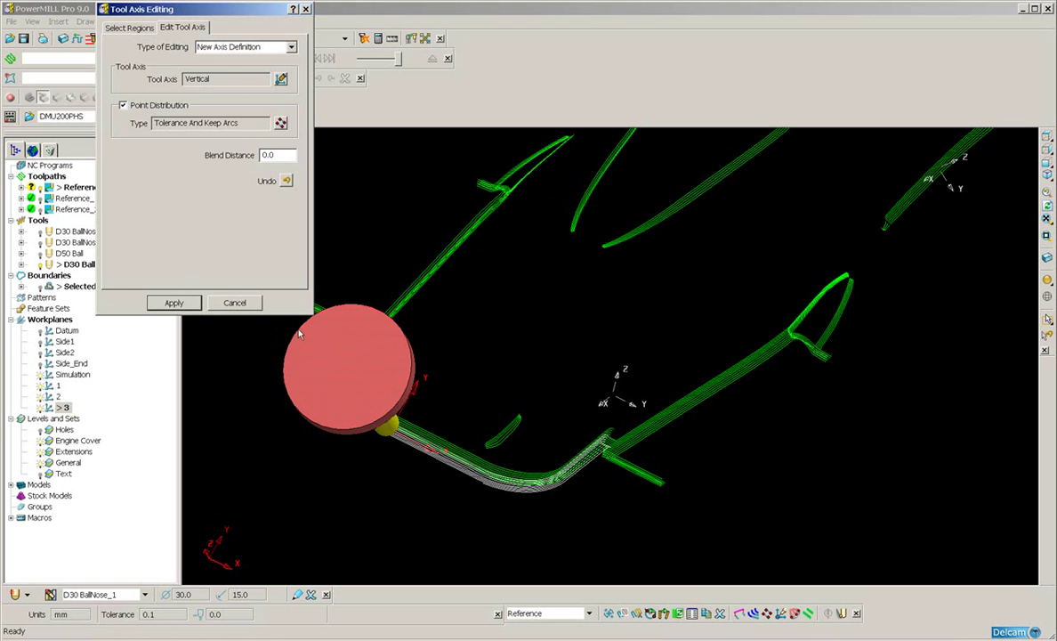
pyautogui.click(235, 303)
# - Reapply the leads and links to the Reference toolpath with its existing skim and plunge distances and gouge checking, and accept them
pyautogui.moveTo(642, 363); pyautogui.dragTo(609, 472, button='middle')
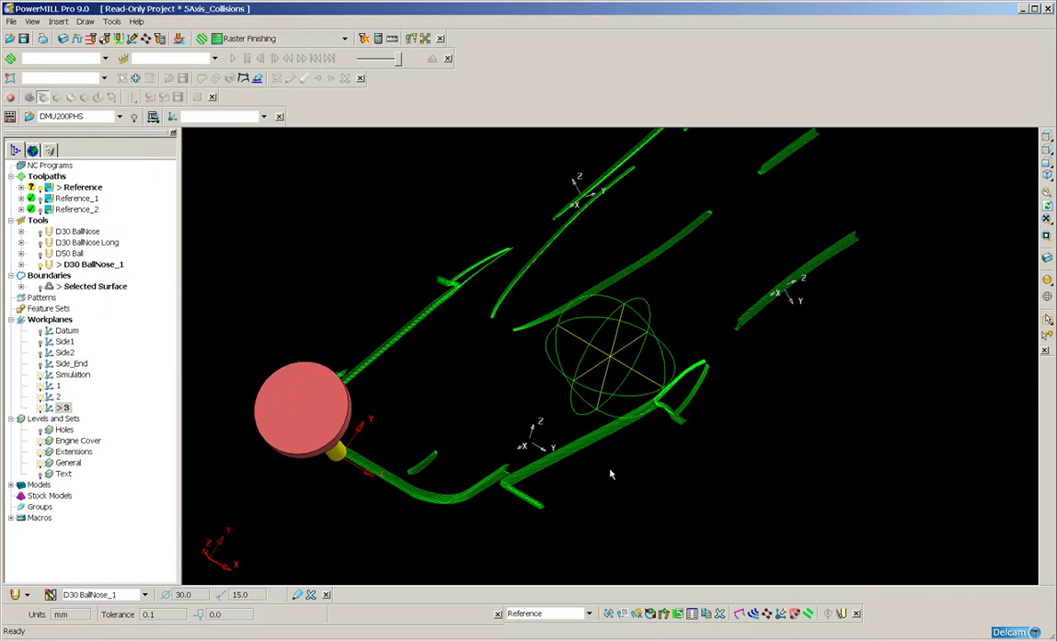
pyautogui.click(117, 40)
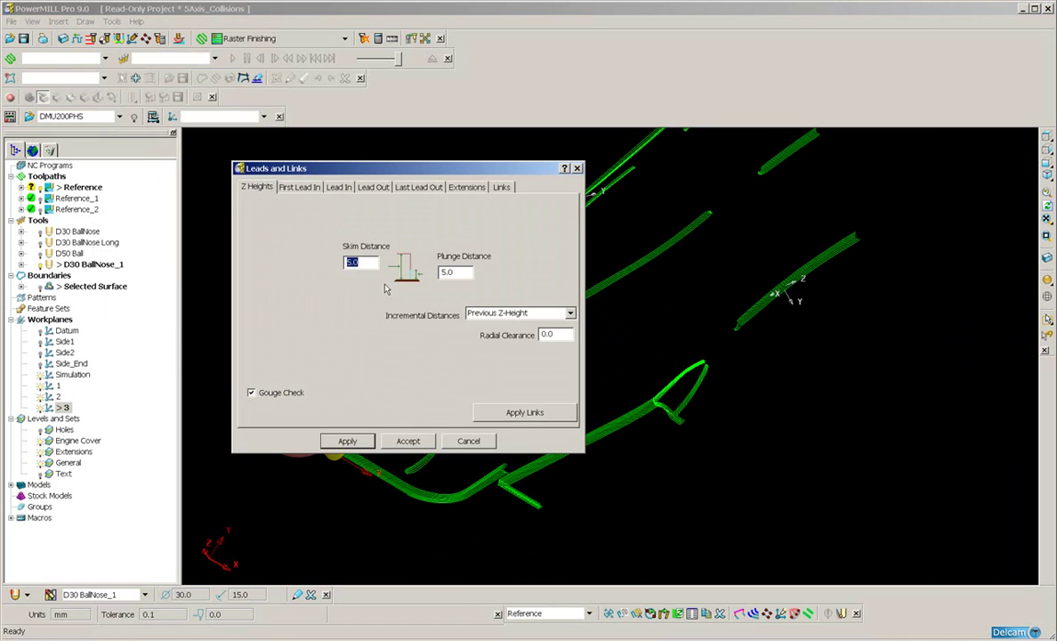
pyautogui.click(348, 442)
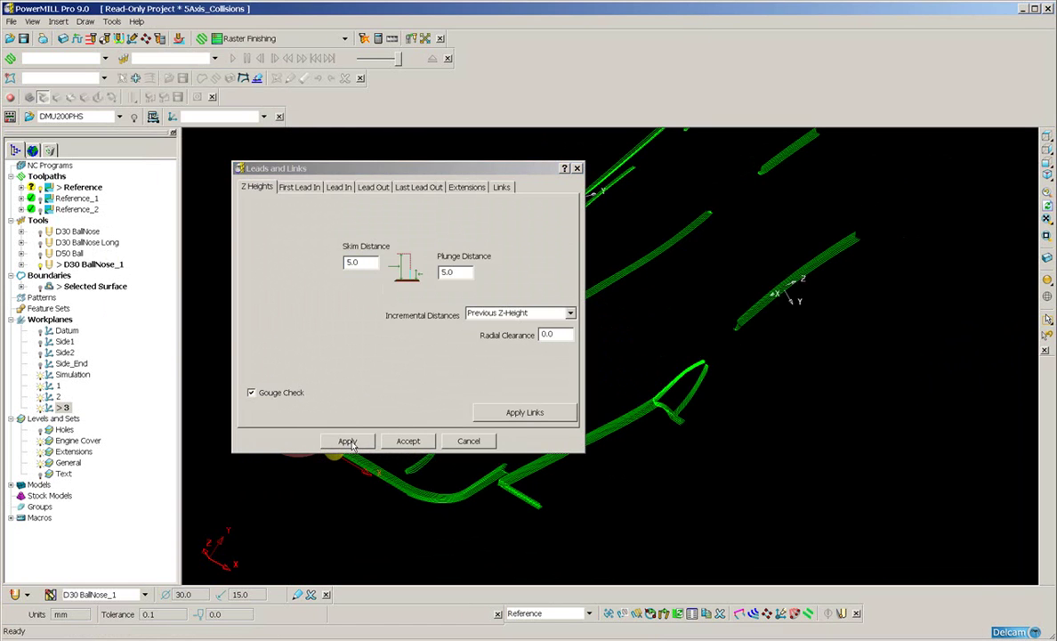
pyautogui.click(415, 444)
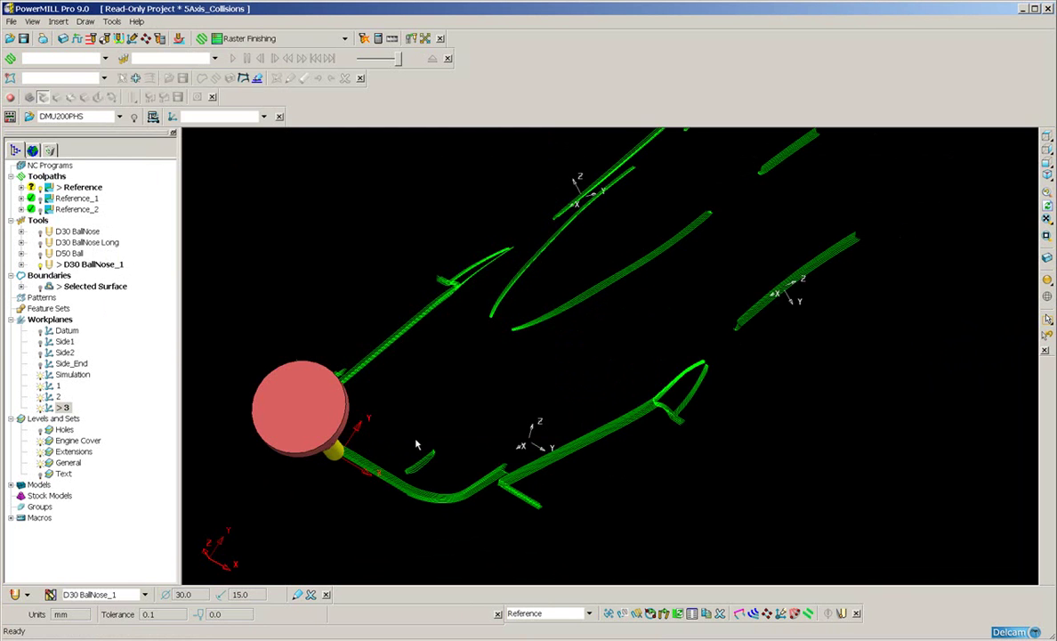
# - Turn on the model's shading and load the Reference toolpath for simulation from its start
pyautogui.click(1046, 280)
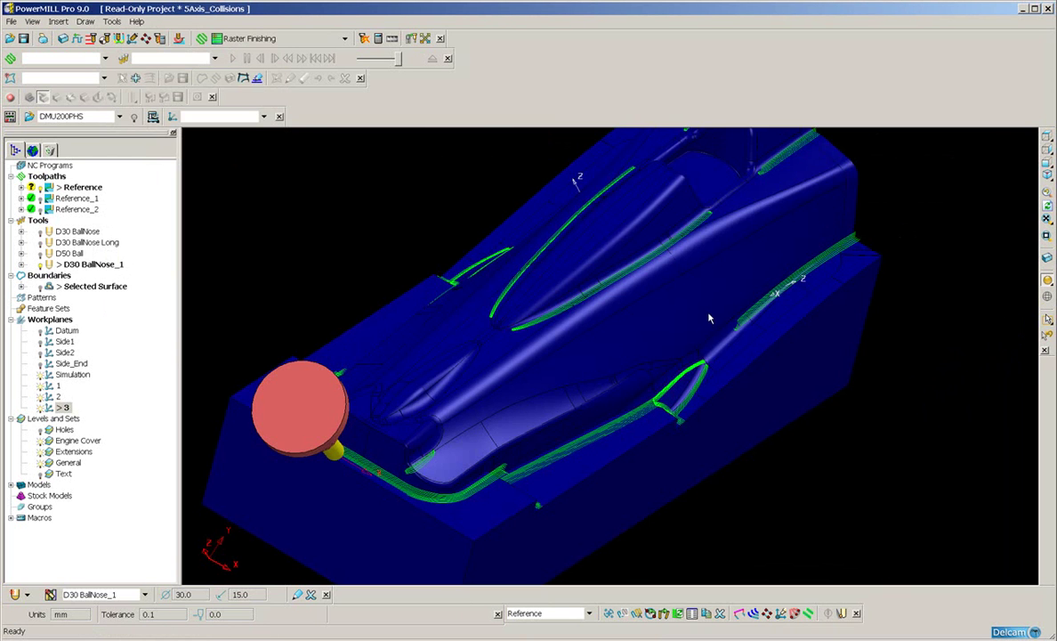
pyautogui.scroll(-2, 714, 321)
pyautogui.moveTo(721, 327); pyautogui.dragTo(685, 322, button='middle')
pyautogui.moveTo(451, 247); pyautogui.dragTo(374, 347, button='middle')
pyautogui.rightClick(76, 188)
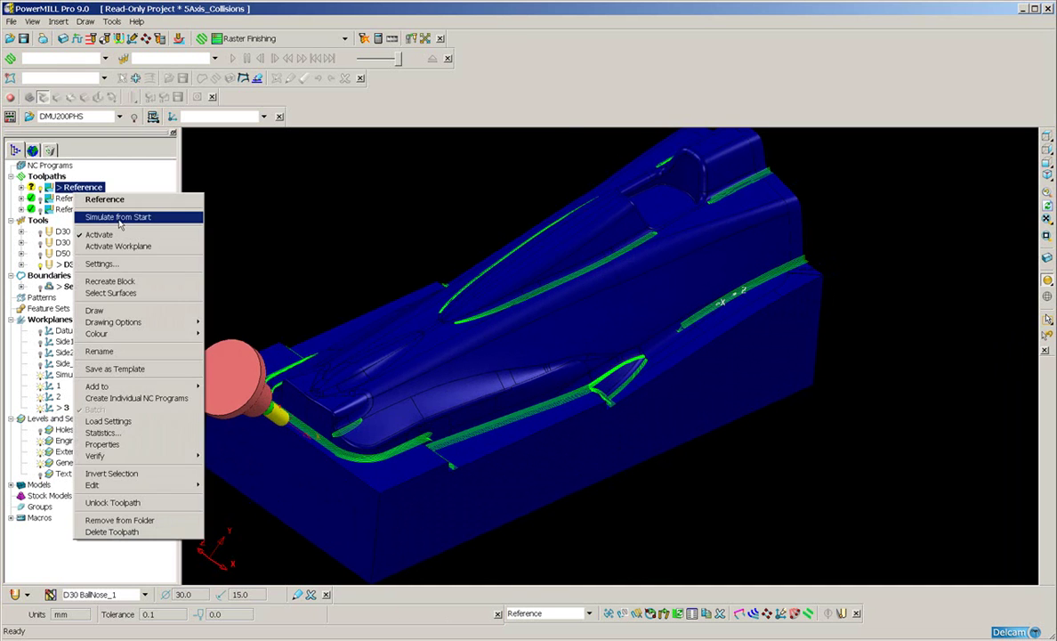
pyautogui.click(115, 216)
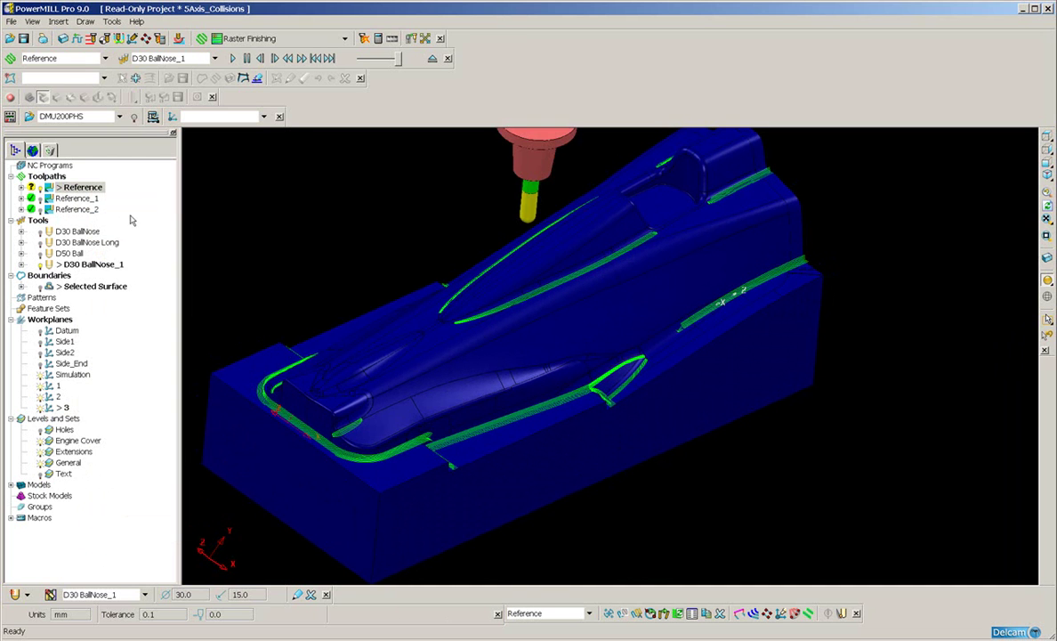
# - Display the DMU200PHS machine tool, position it with the Simulation workplane, and play the Reference toolpath simulation
pyautogui.click(134, 117)
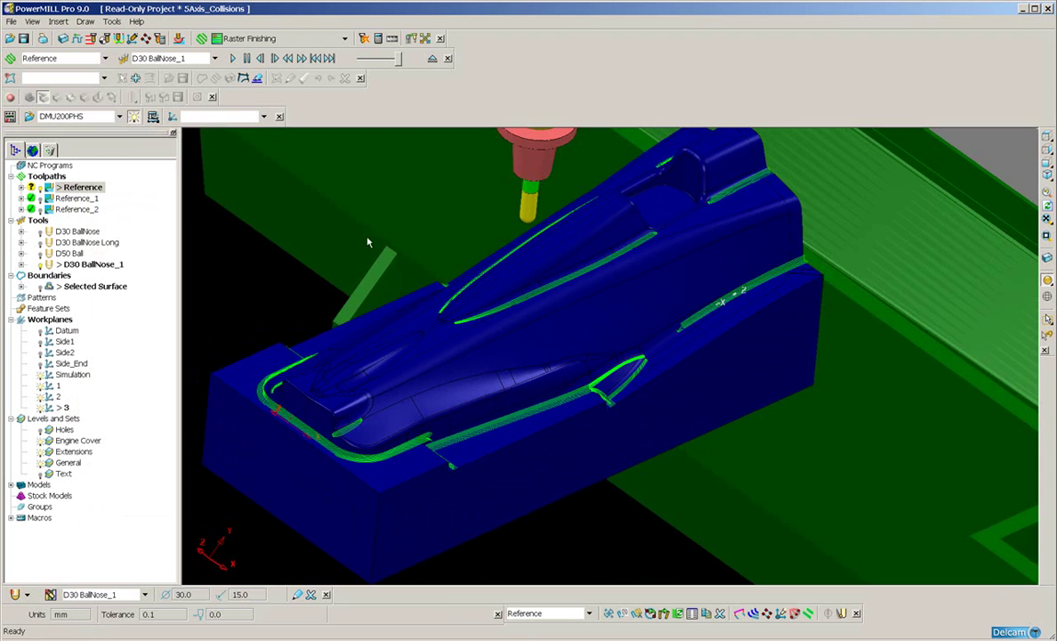
pyautogui.click(247, 116)
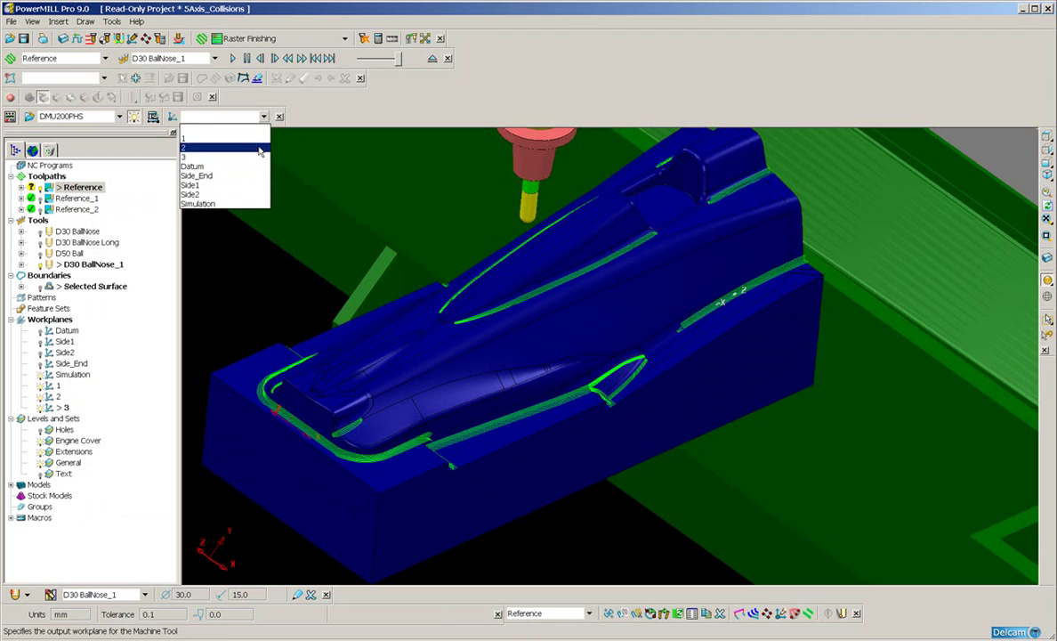
pyautogui.click(205, 204)
pyautogui.keyDown('ctrl'); pyautogui.moveTo(580, 288); pyautogui.dragTo(879, 364, button='middle'); pyautogui.keyUp('ctrl')
pyautogui.moveTo(500, 299); pyautogui.dragTo(588, 381, button='middle')
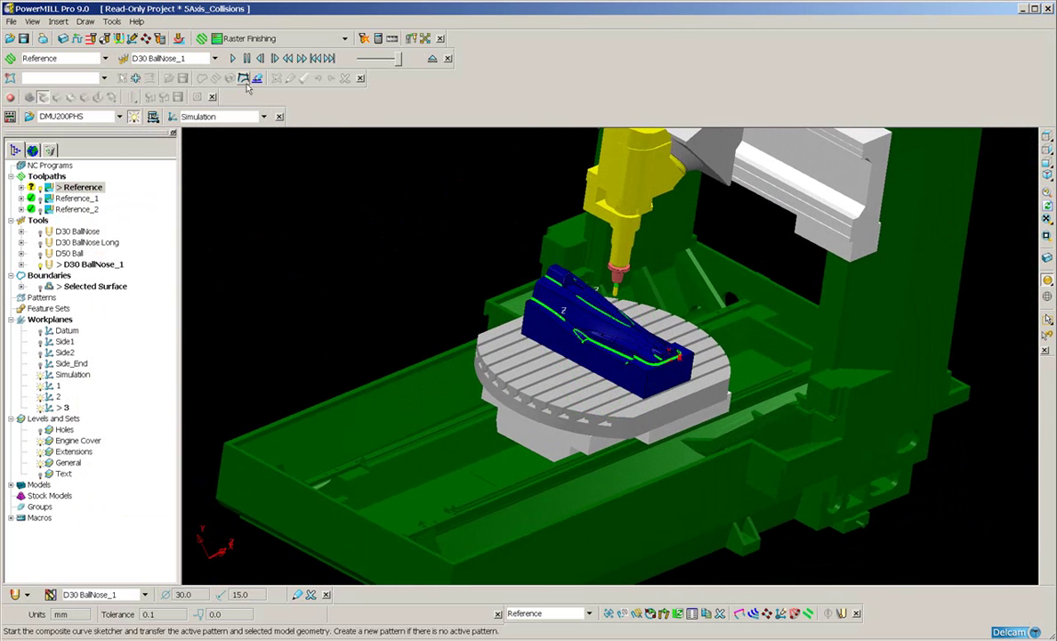
pyautogui.click(234, 59)
pyautogui.click(233, 58)
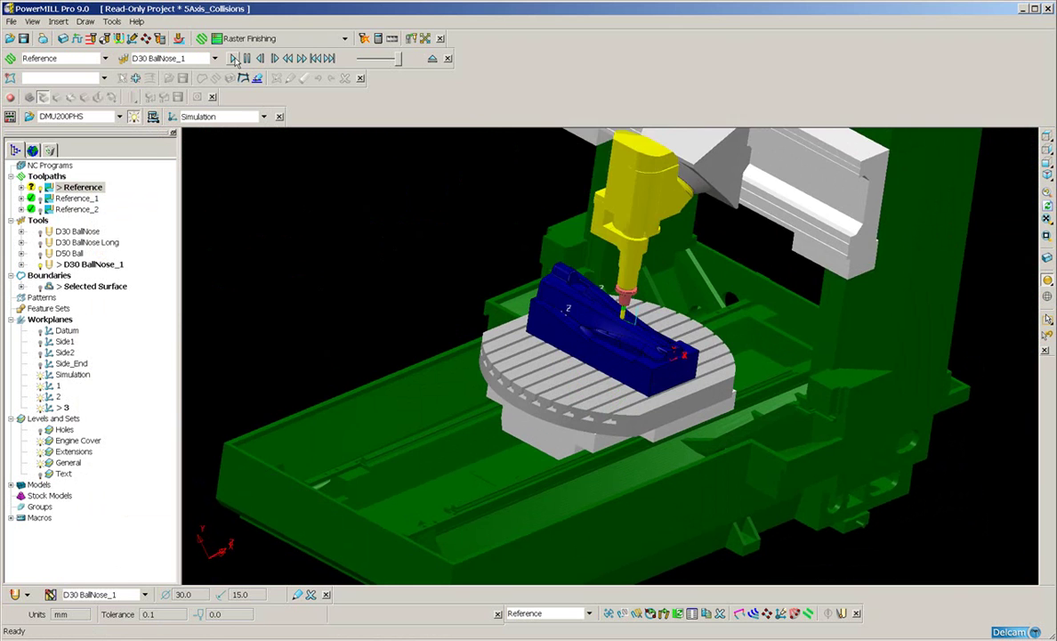